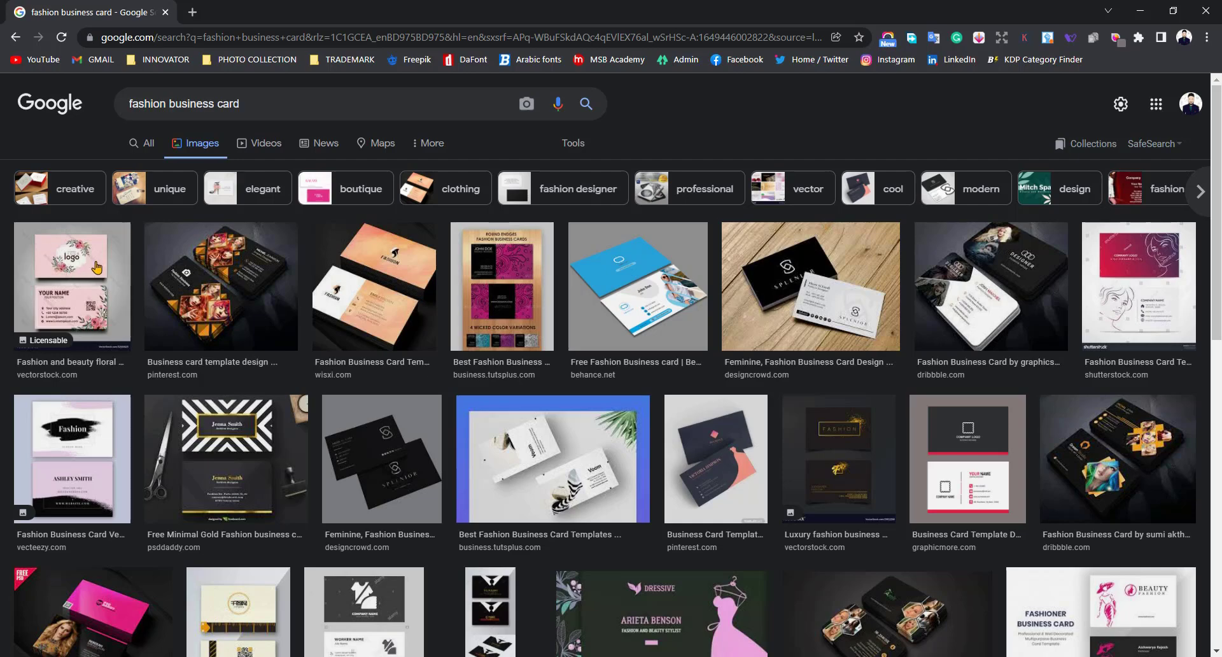
Browse the fashion business card image results and open the preview of the black Splenior card design.
left_click(88, 266)
scroll(87, 265, "down", 2)
left_click(359, 302)
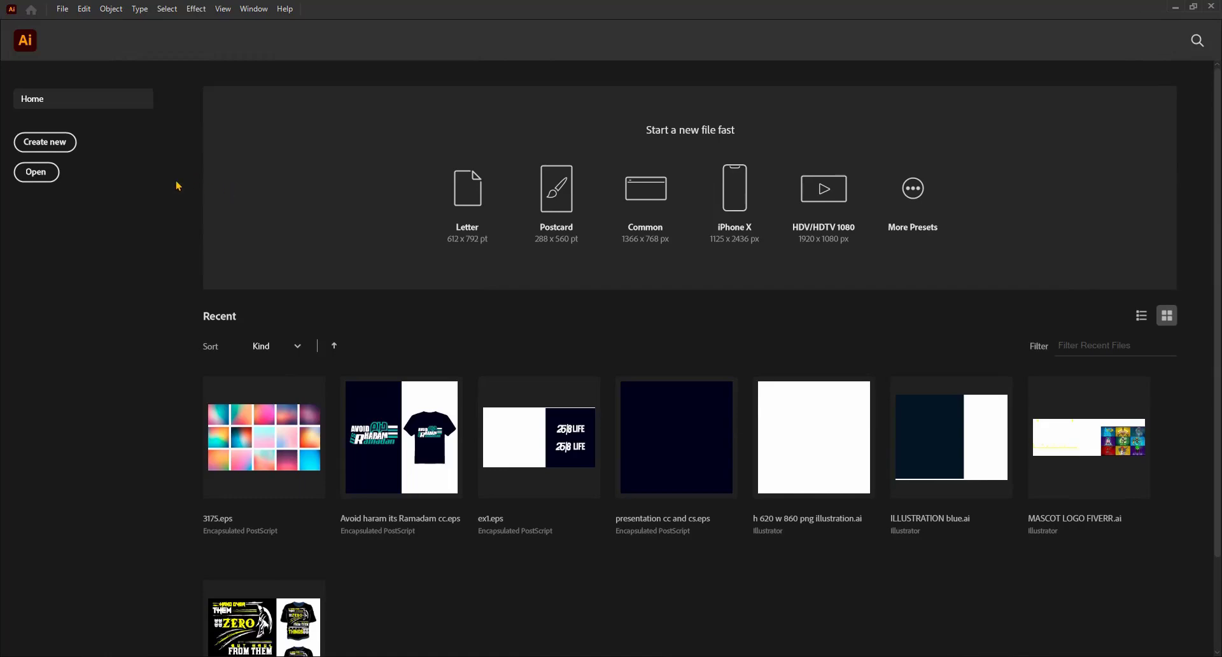
In Adobe Illustrator, start a new document using the Letter preset from the Print category.
left_click(33, 143)
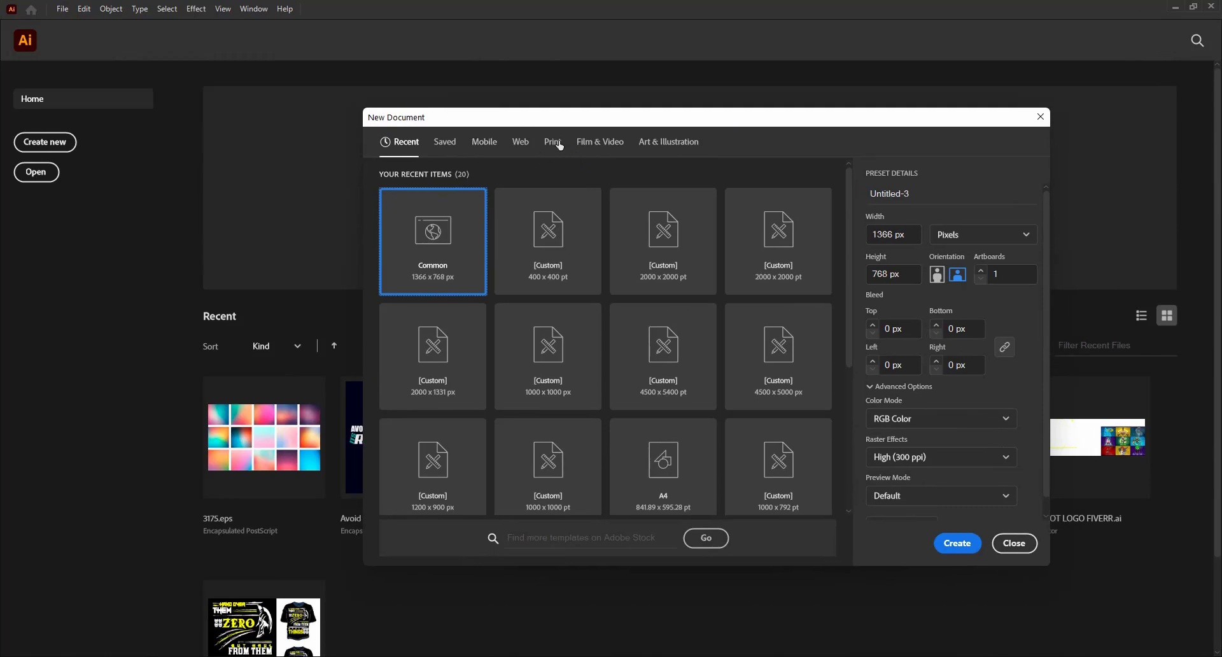
left_click(560, 144)
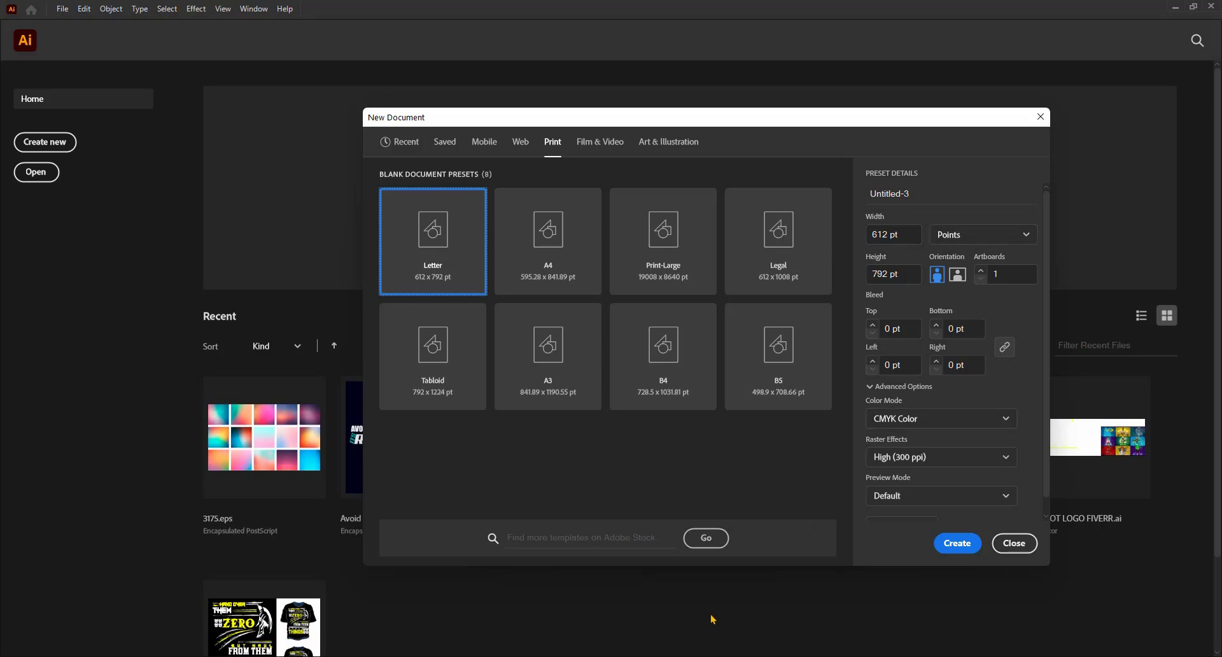
left_click(907, 234)
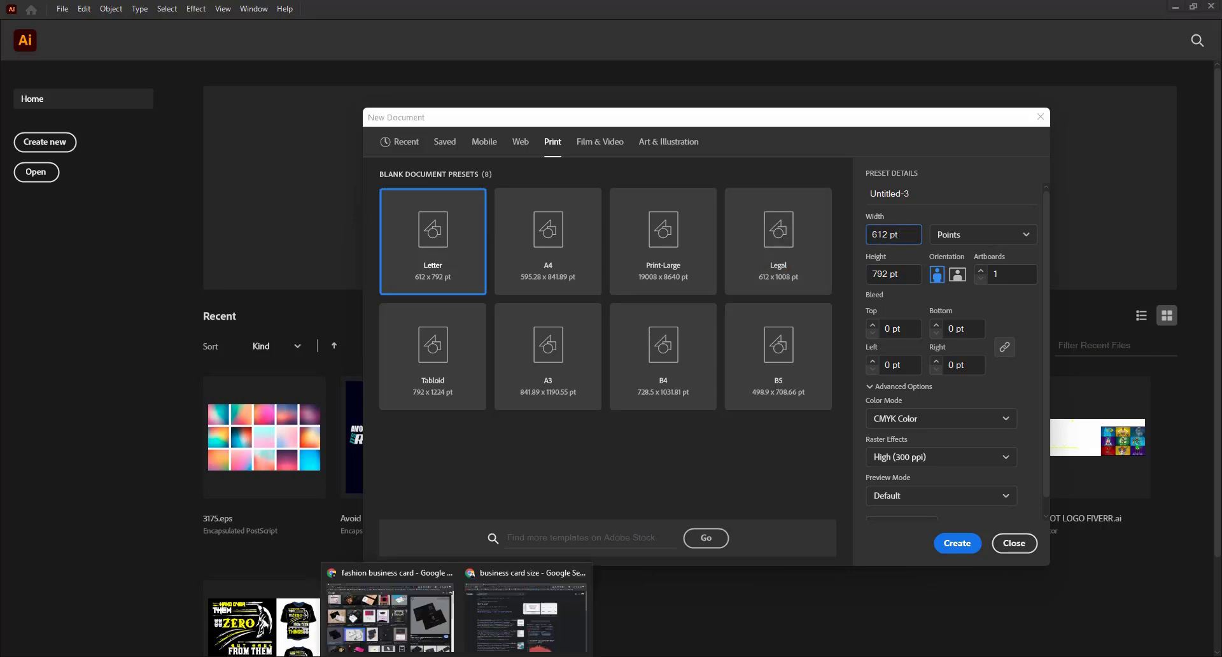
Switch to Chrome and change the image search to "vertical fashion business card".
left_click(390, 608)
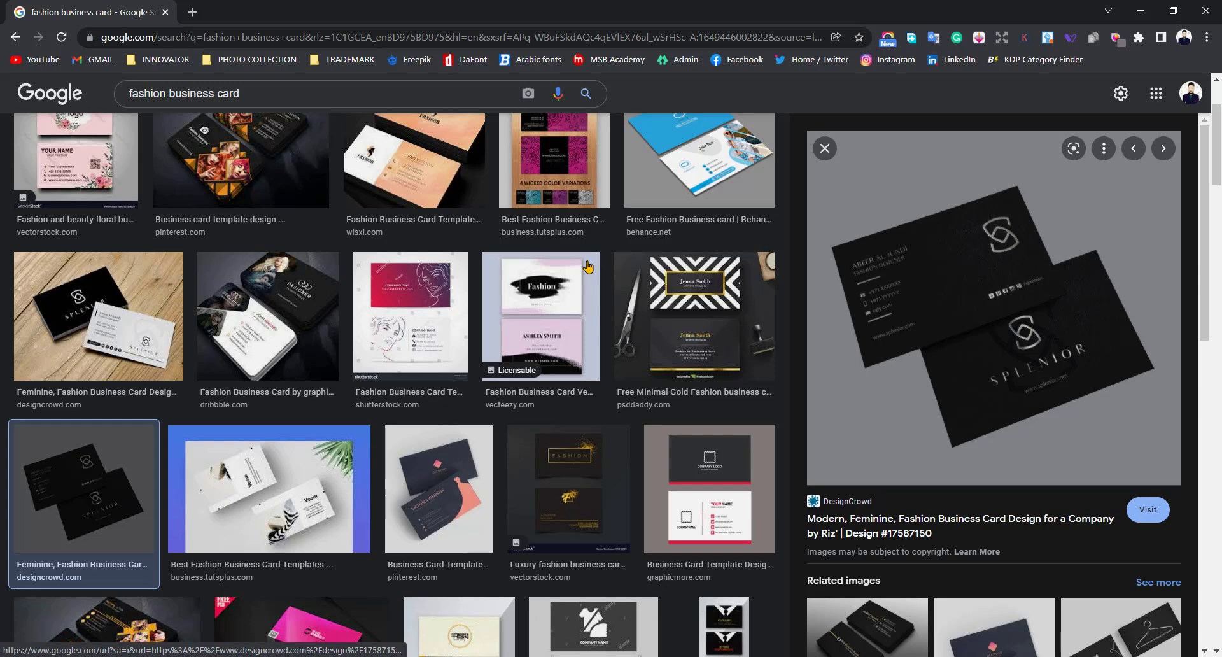
scroll(274, 439, "up", 1)
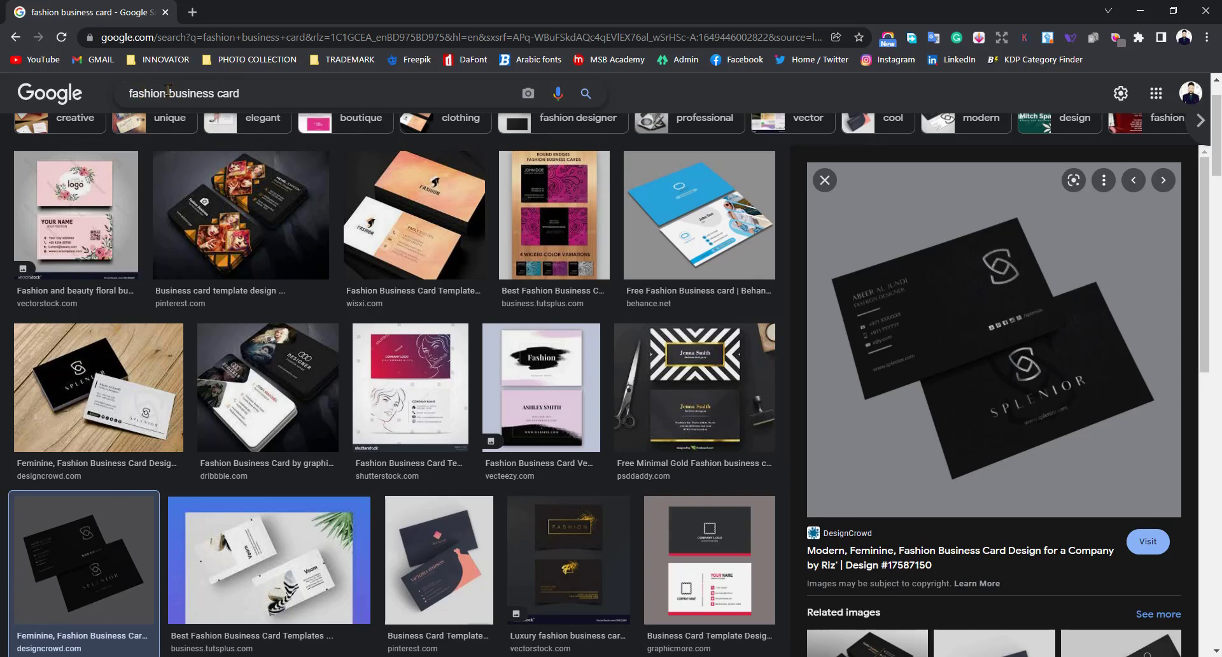
left_click(167, 92)
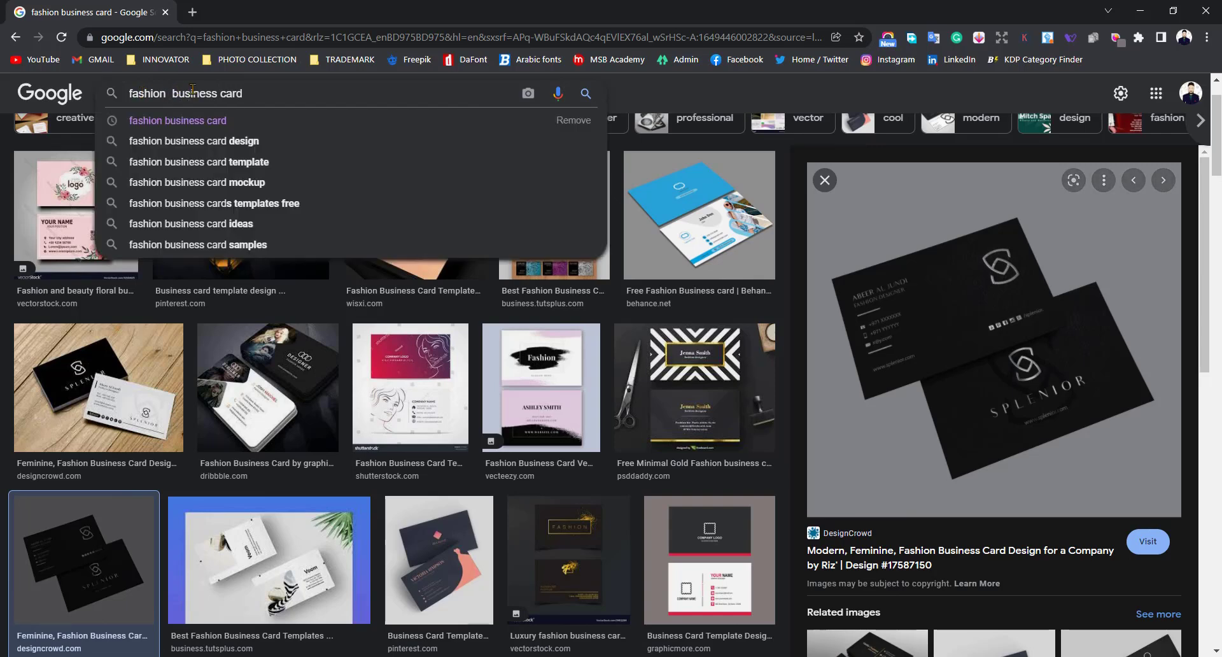
key("BackSpace")
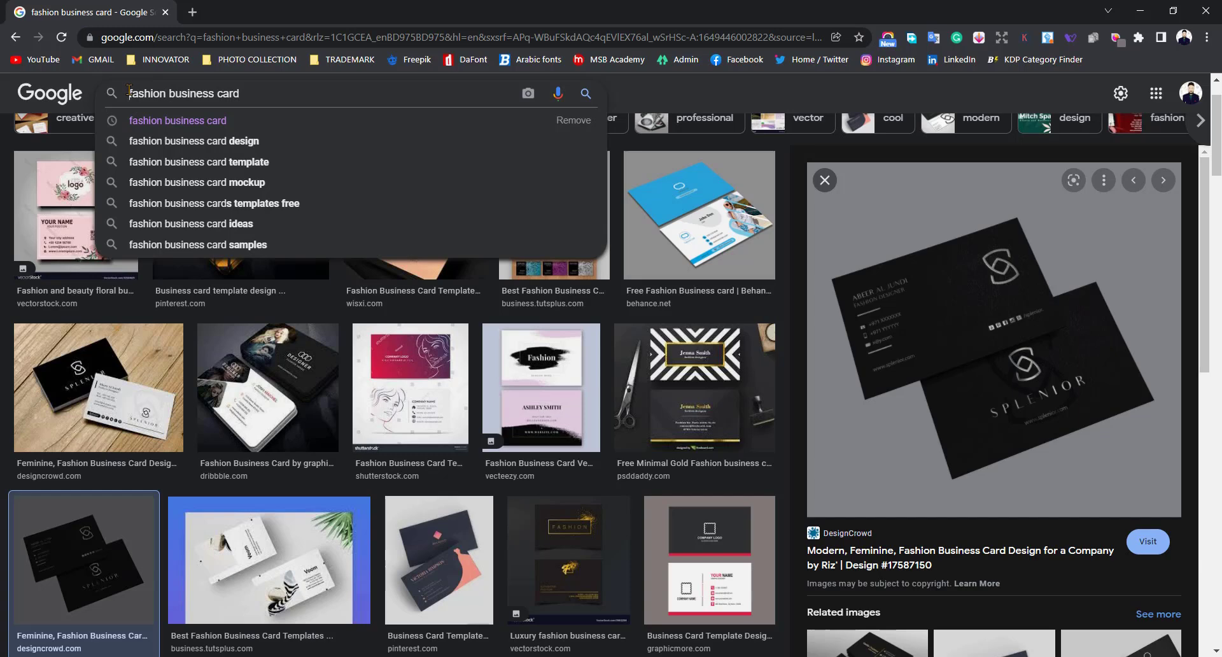
type("ver")
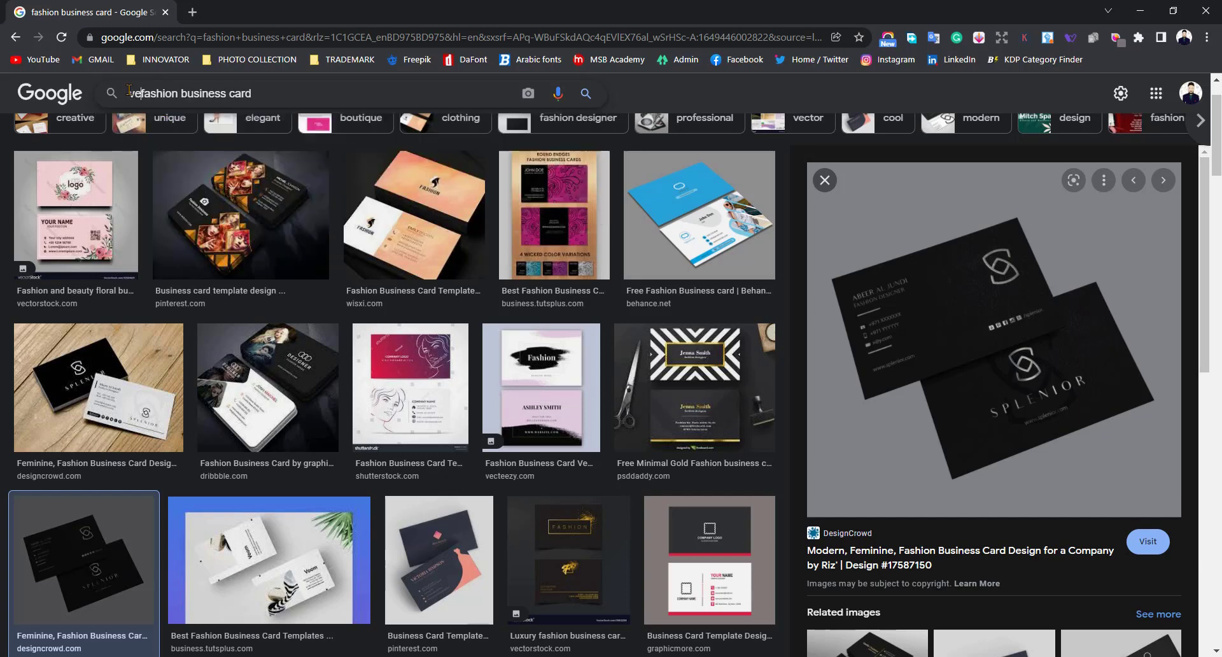
type("tical \\")
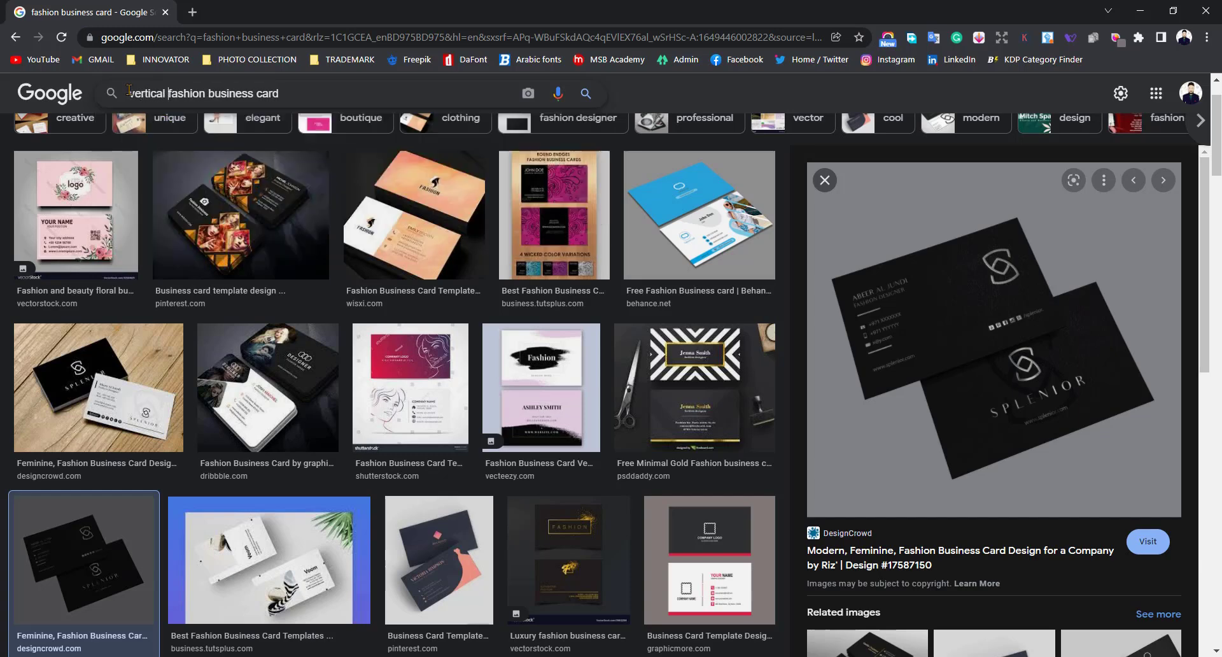
key("BackSpace")
key("Return")
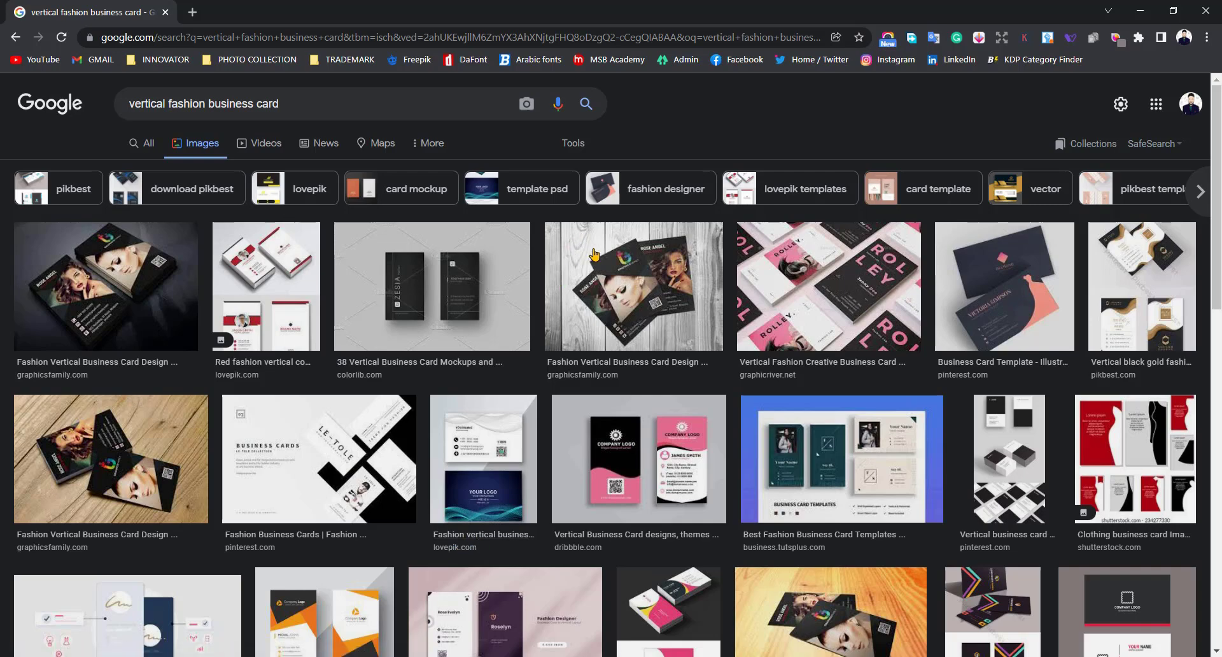
Look up "vertical line" images in a separate browser tab and close that tab.
left_click(192, 12)
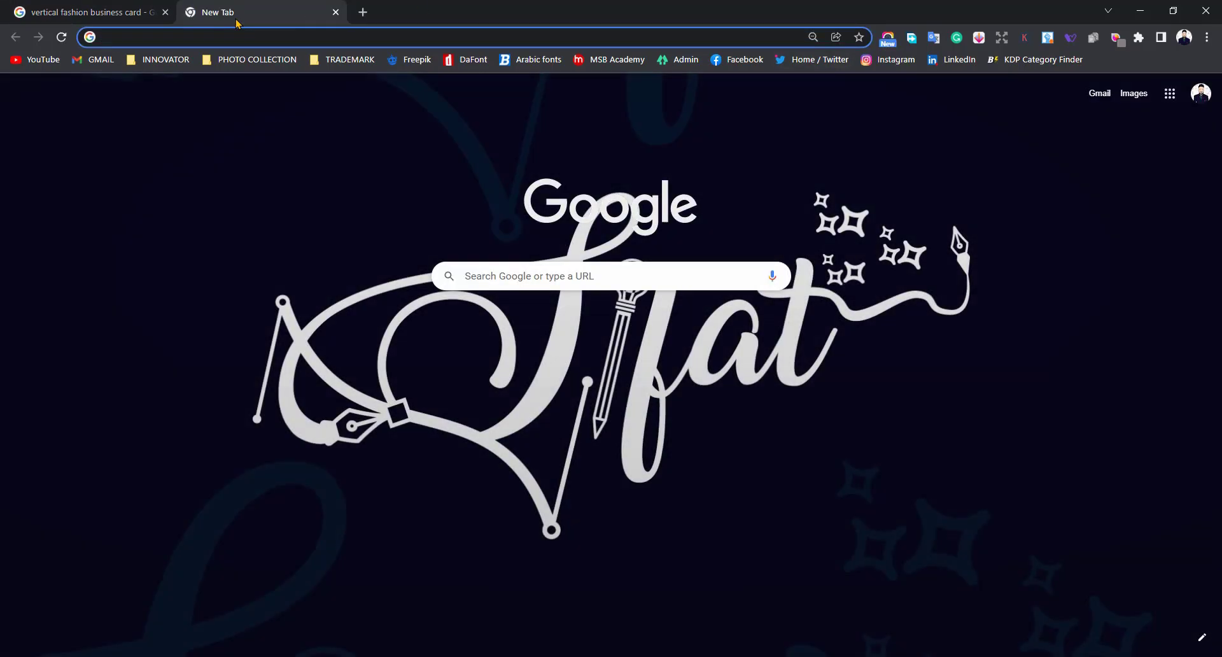
type("vert")
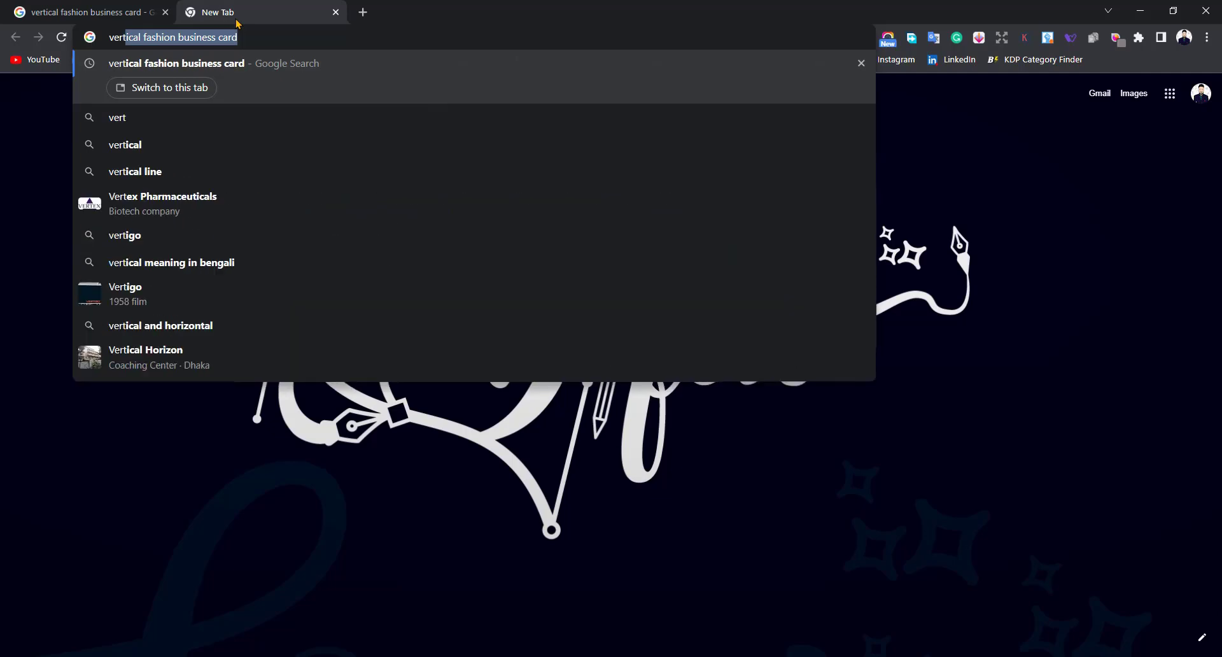
type("ical li")
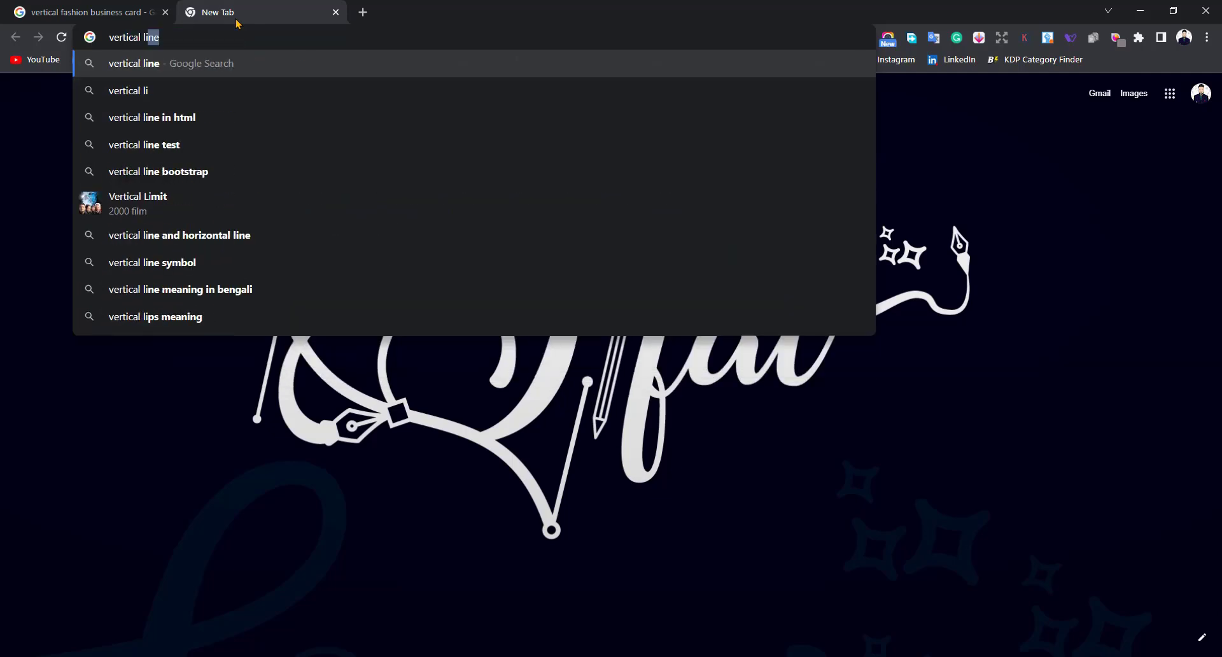
key("Return")
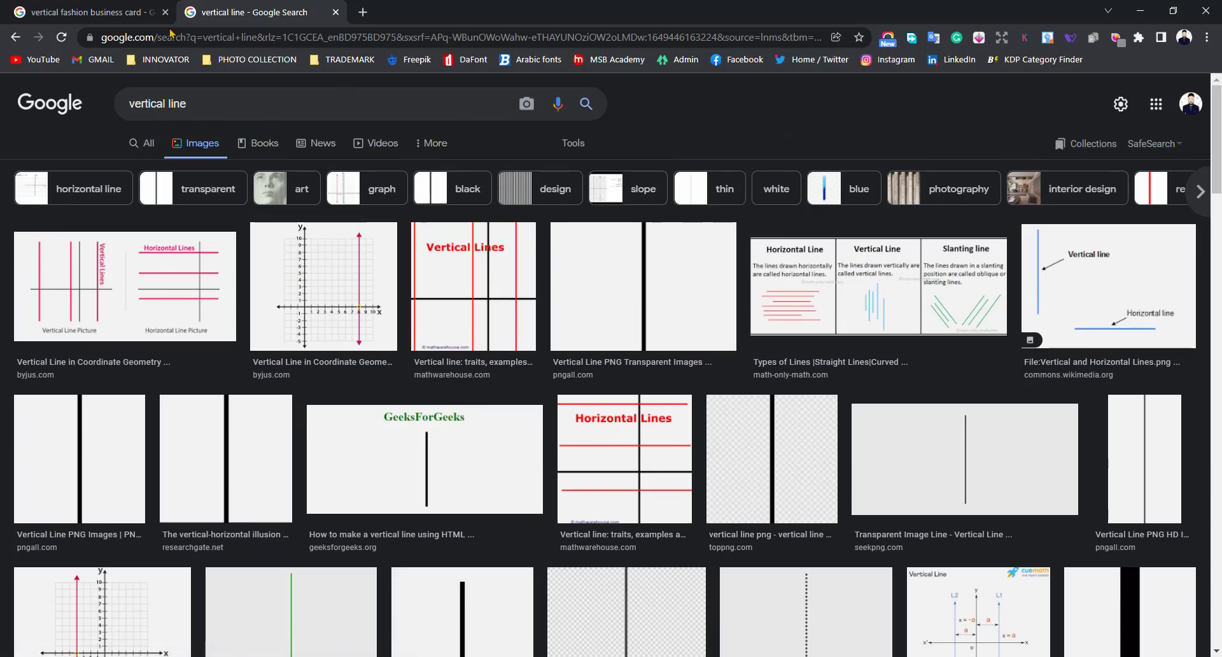
left_click(336, 12)
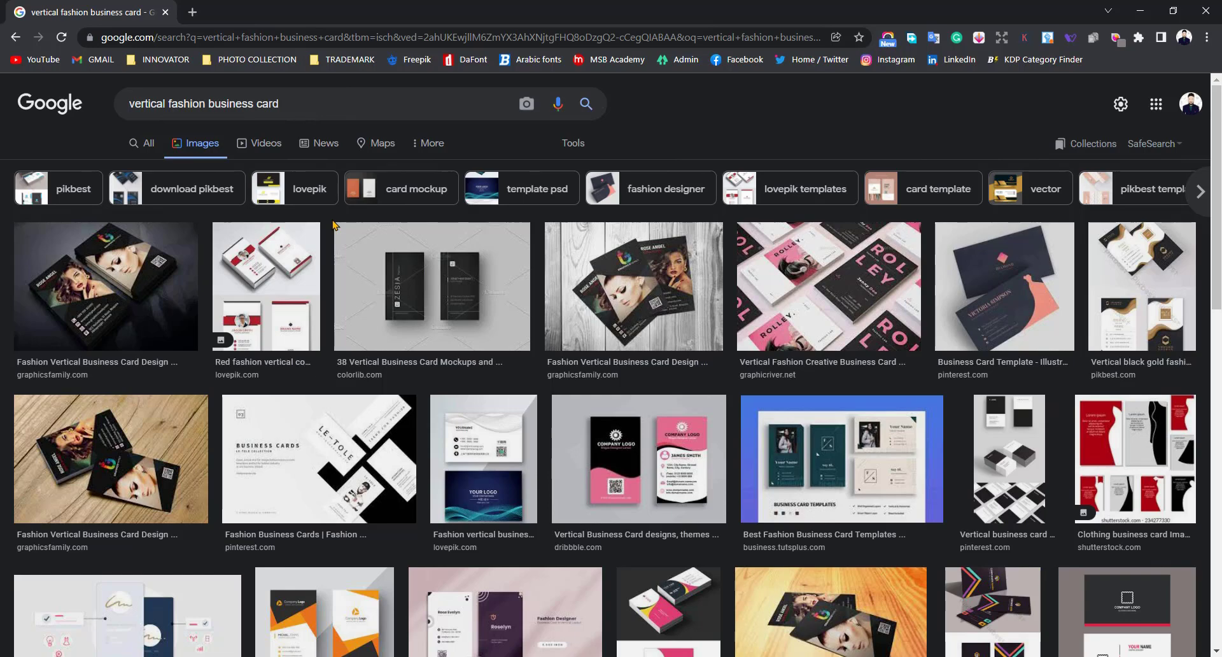
Switch back to Illustrator, set the new document's units to inches and enter a width of 3.25.
left_click(676, 656)
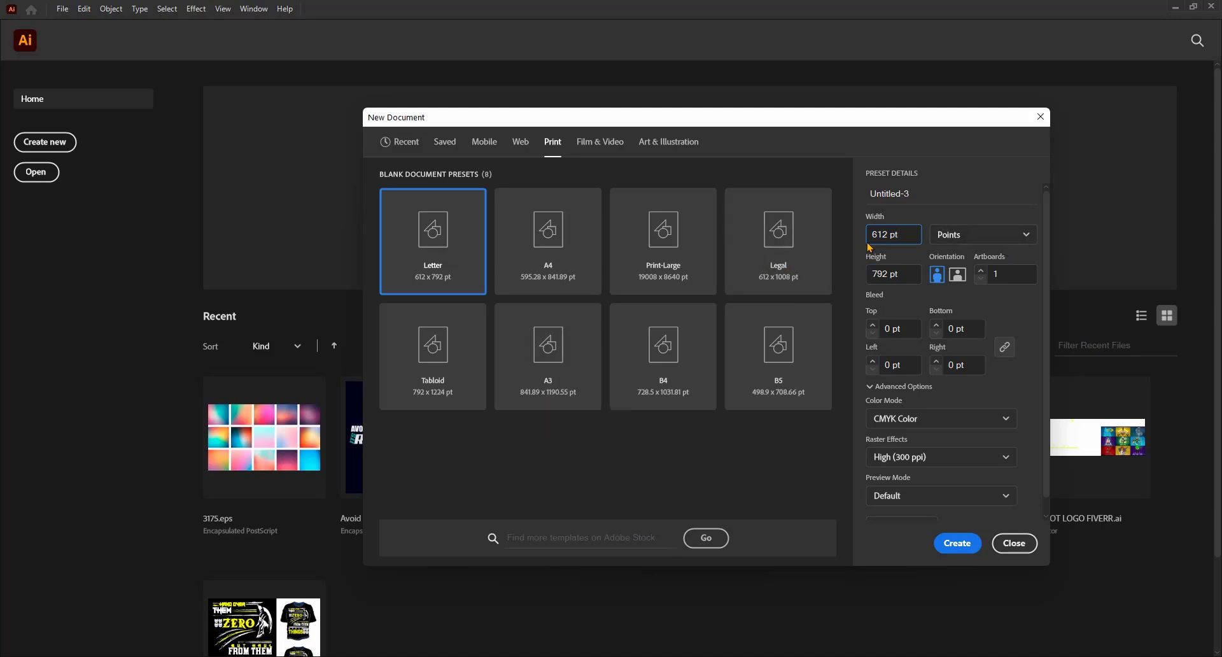
left_click(948, 235)
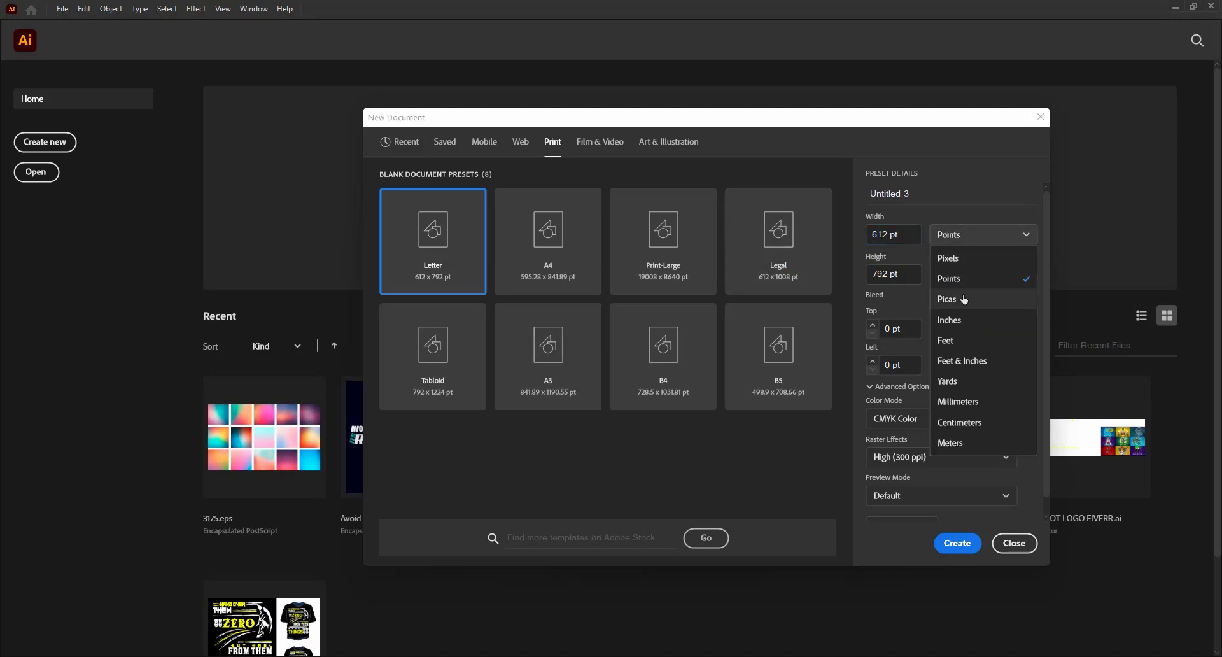
left_click(964, 322)
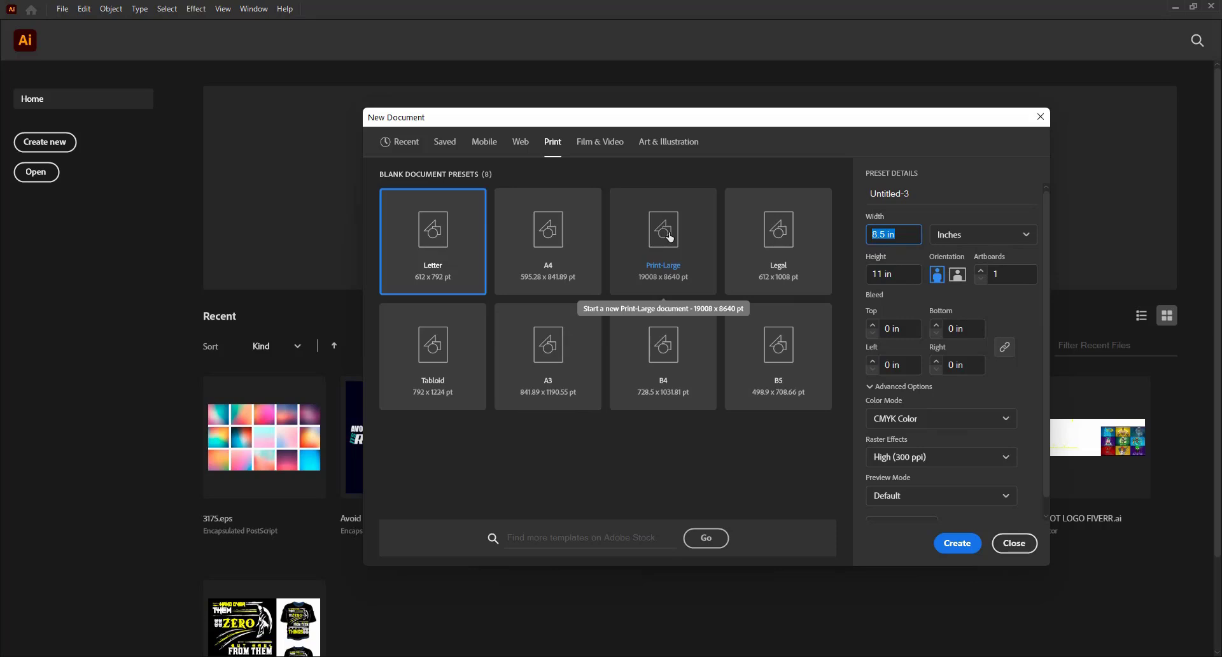
type("3")
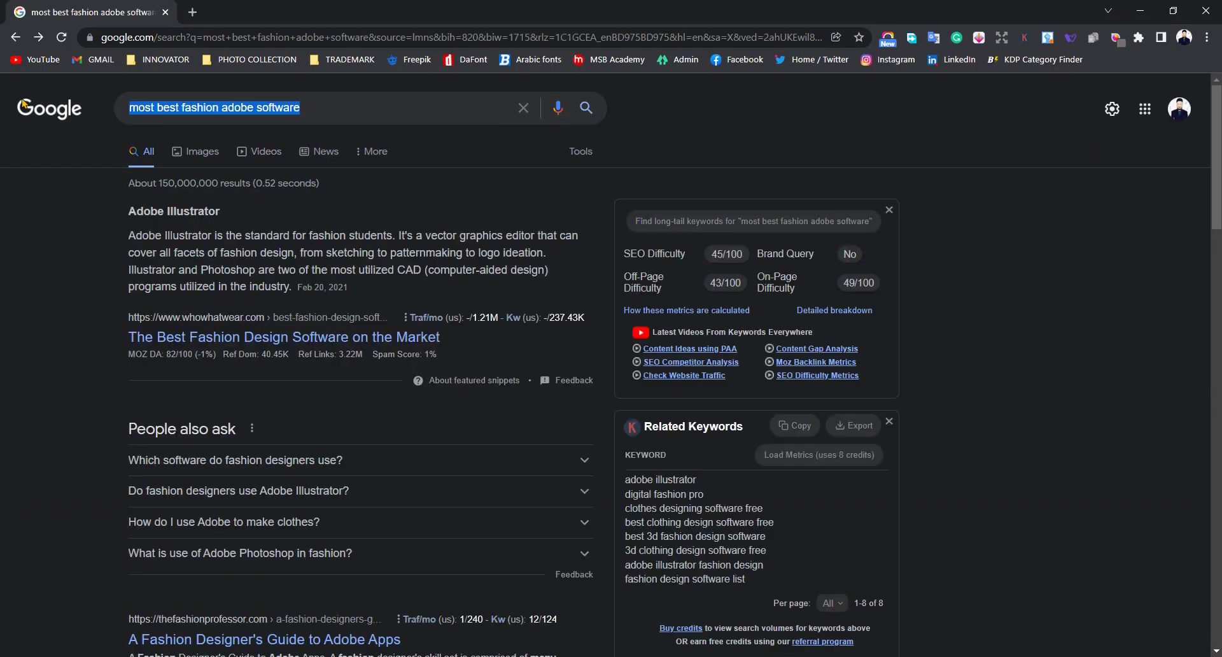
Search Google in Chrome for "business card size".
type("busi")
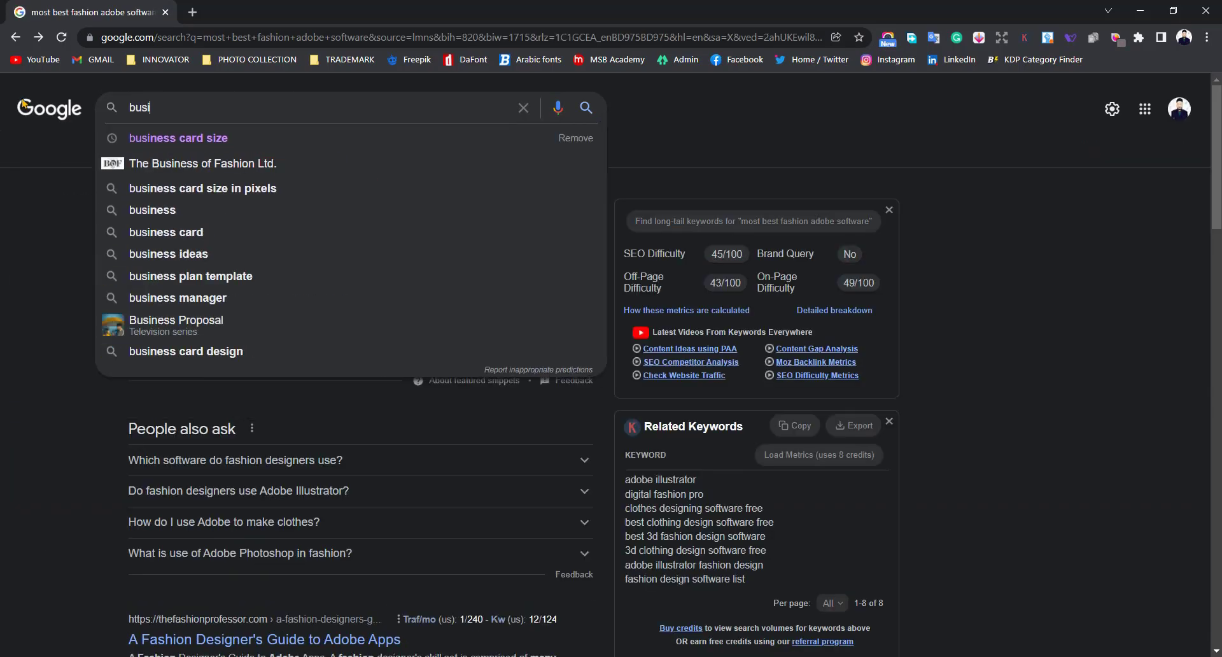
type("ness card s")
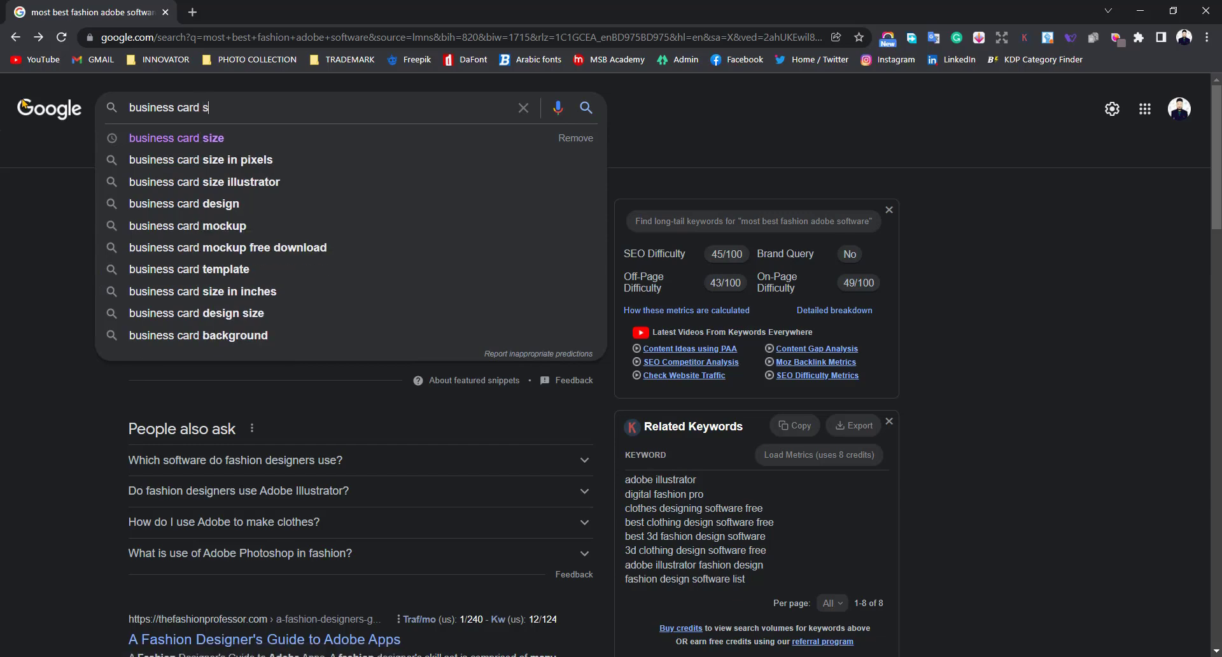
type("ize")
key("Return")
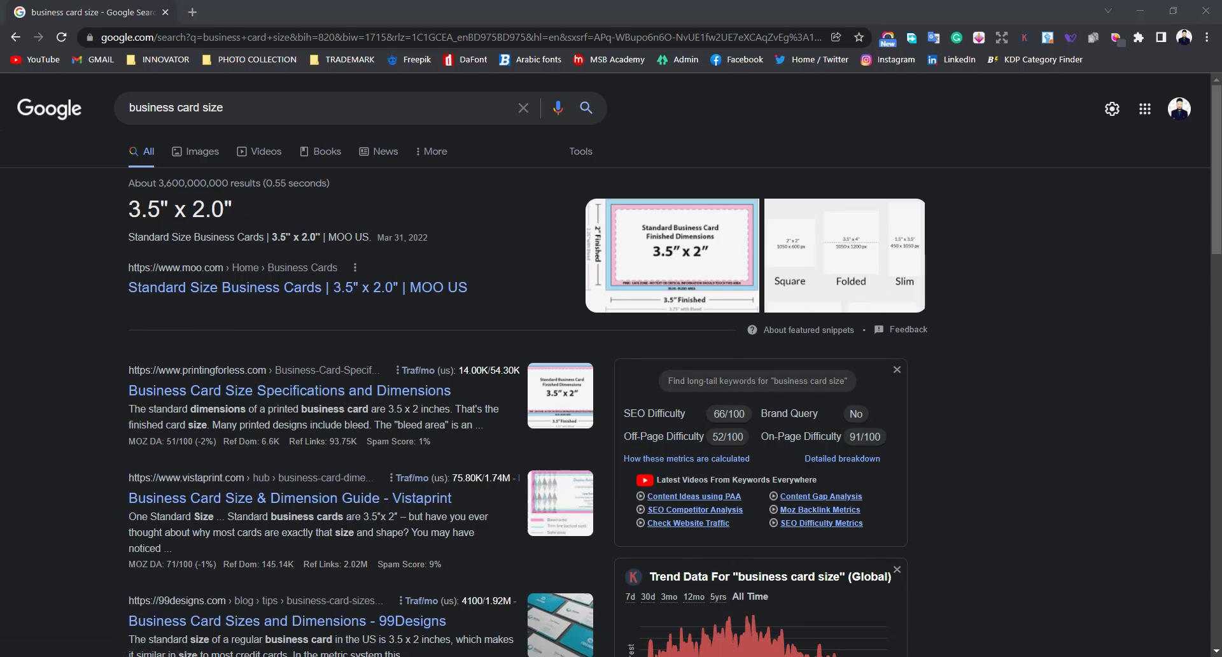
Back in Illustrator, set the new document to 3.5 in wide and 2 in high with 2 artboards.
key("alt+Tab")
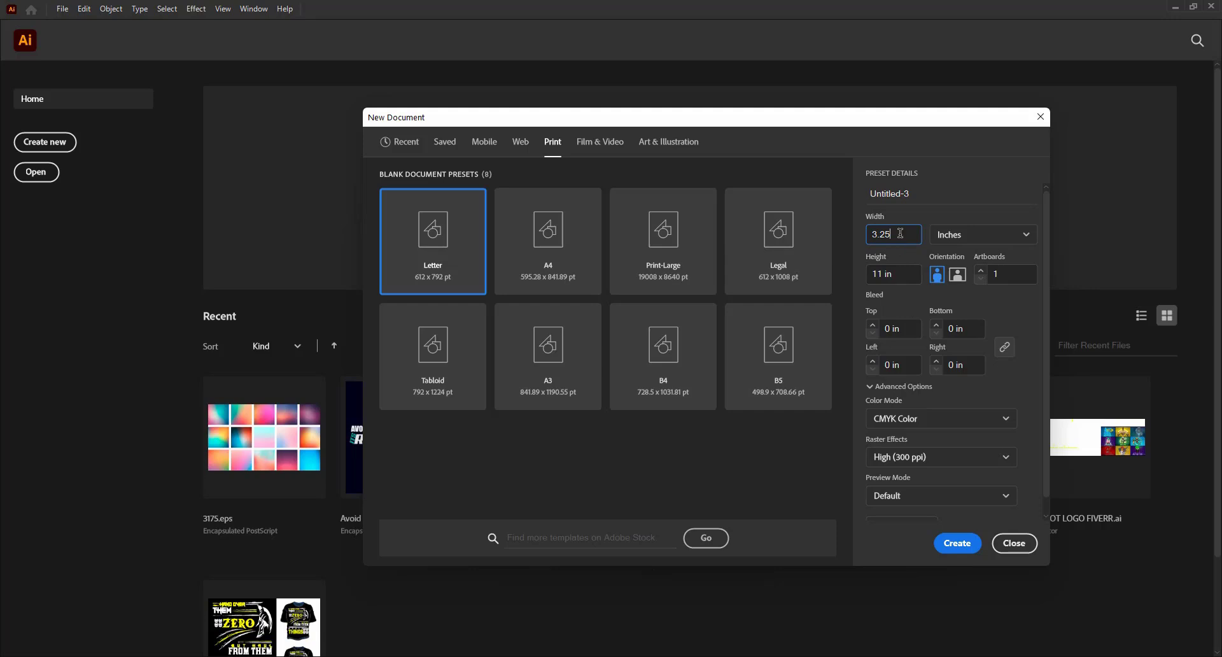
key("BackSpace")
key("BackSpace")
left_click(910, 269)
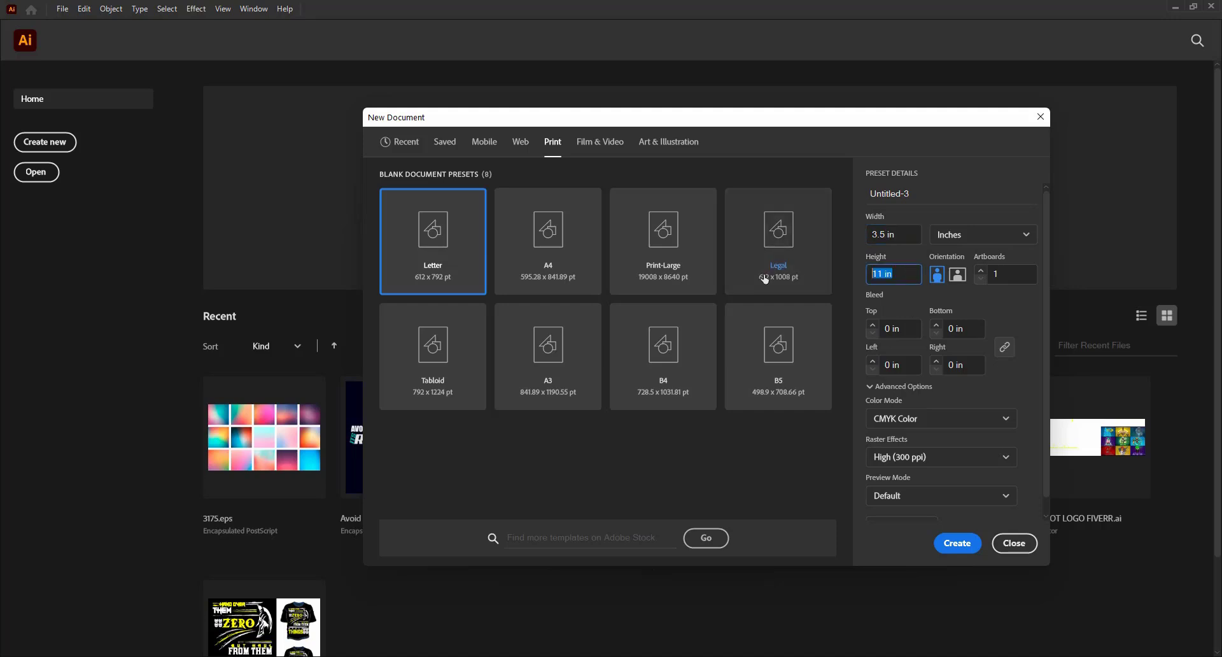
type("2")
left_click(1004, 272)
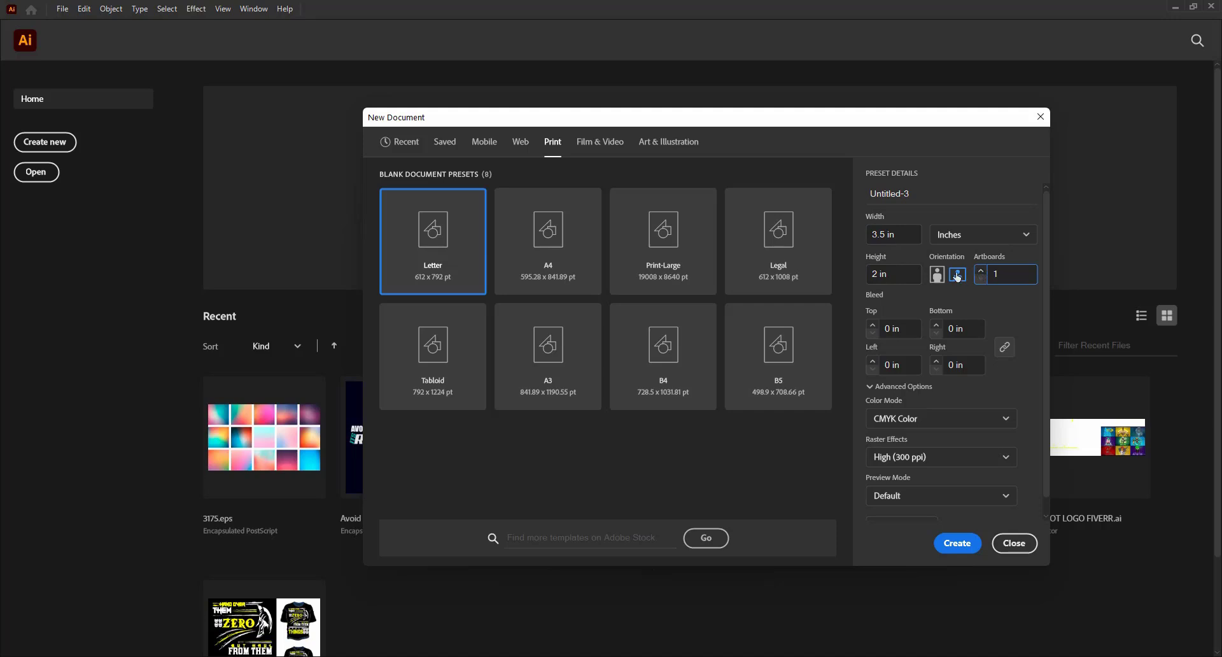
left_click(982, 270)
In Chrome, view the business card size images and open the instantprint diagram of the standard card with bleed.
left_click(904, 328)
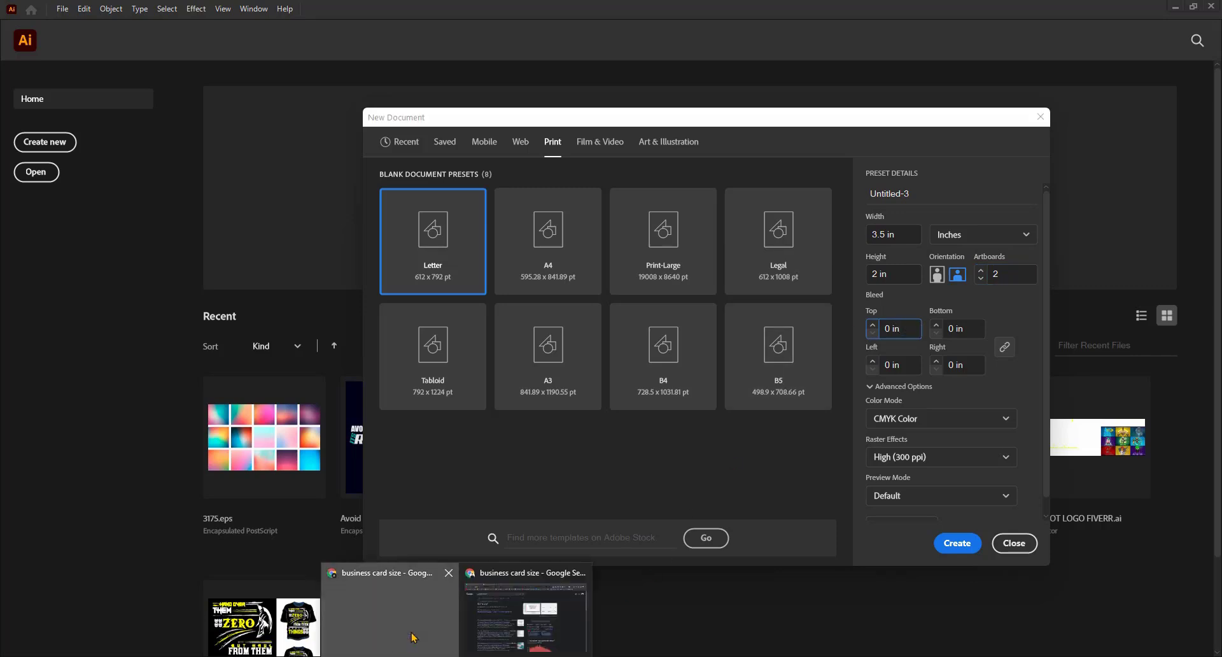
left_click(410, 634)
left_click(199, 158)
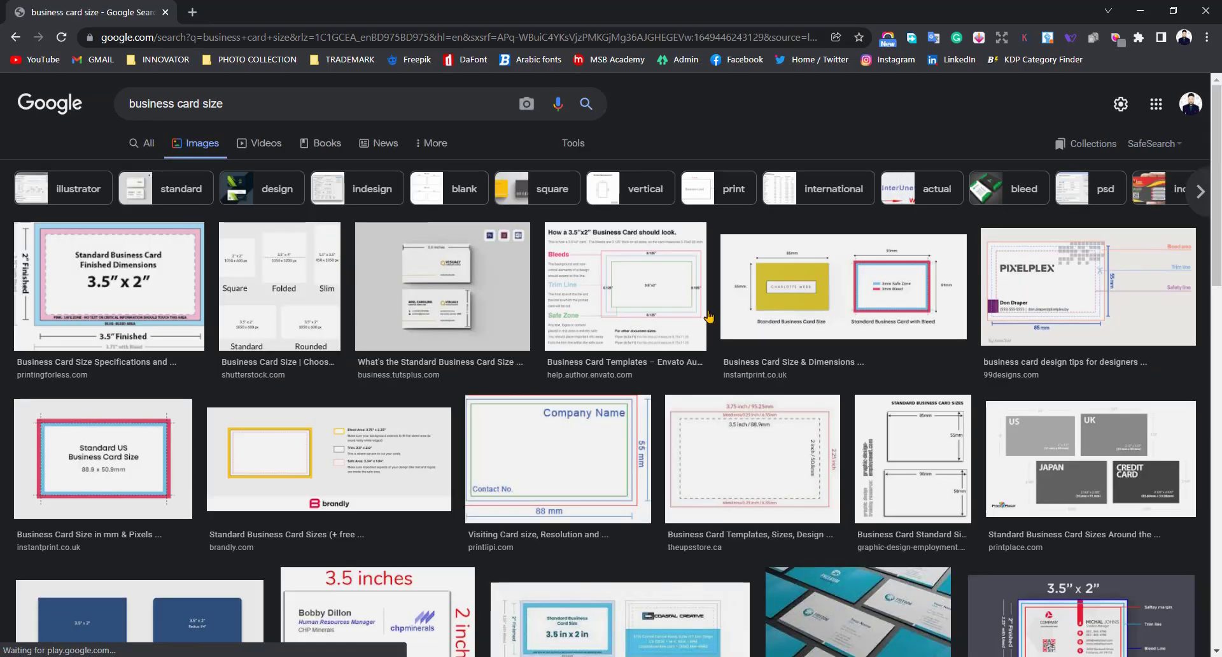
left_click(791, 306)
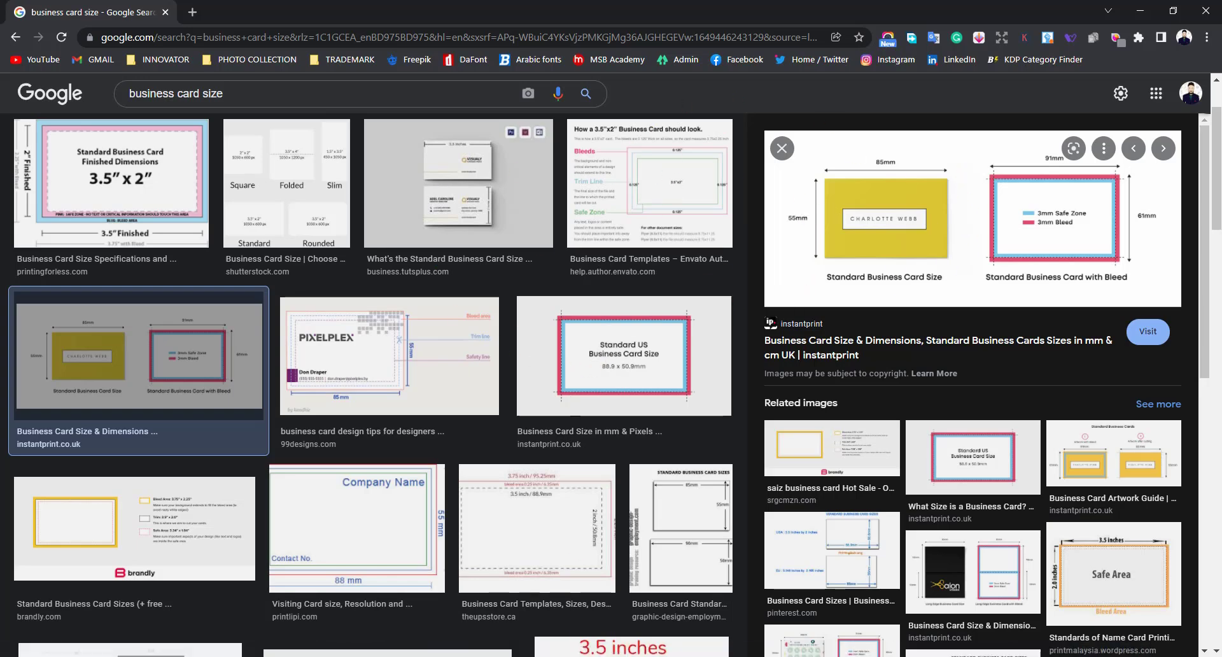
Return to Illustrator and set the new document's bleed to 0.125 in on all four sides.
key("alt+Tab")
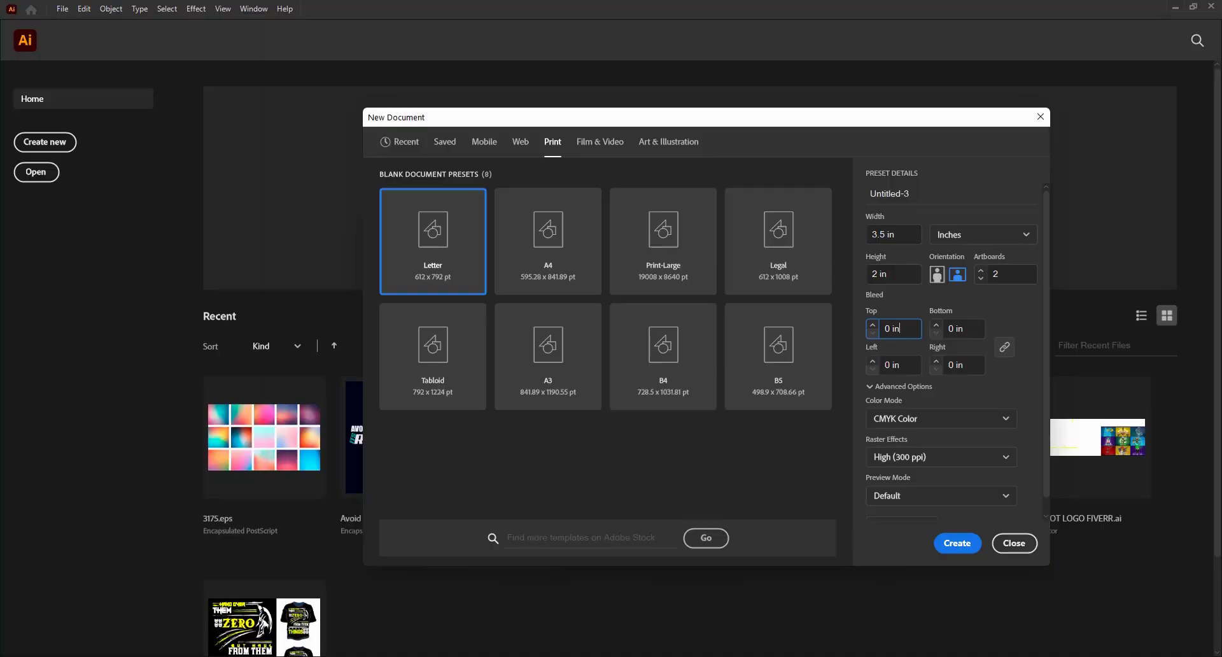
left_click(906, 323)
type("0")
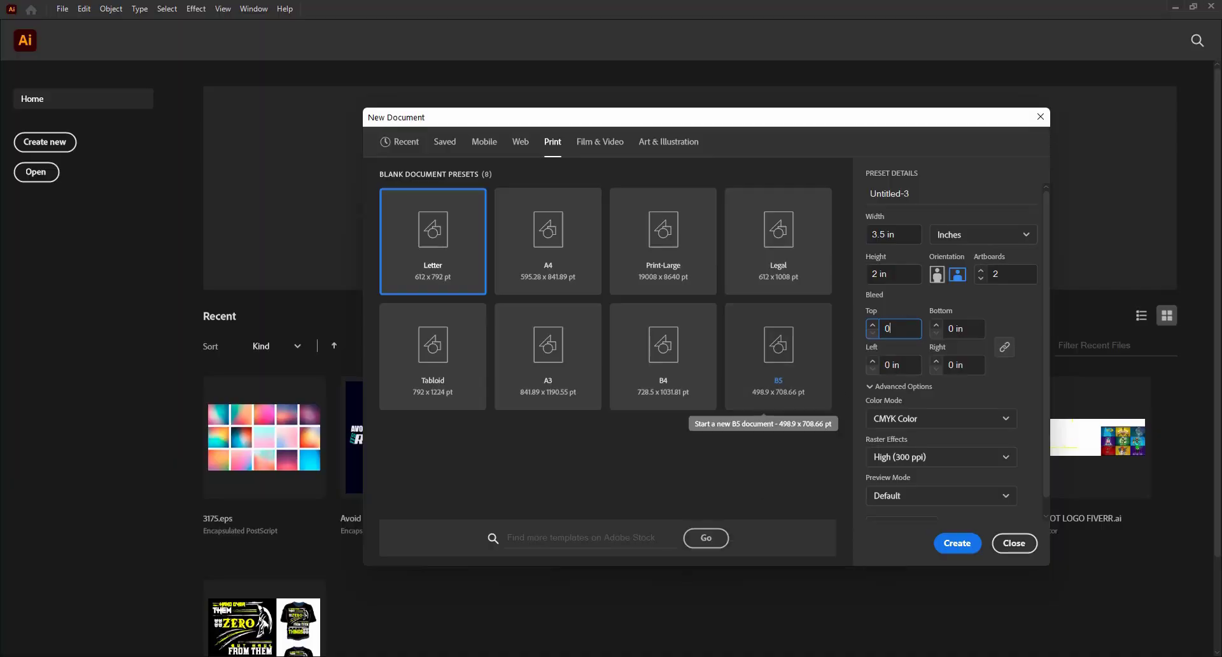
type(".125")
left_click(969, 327)
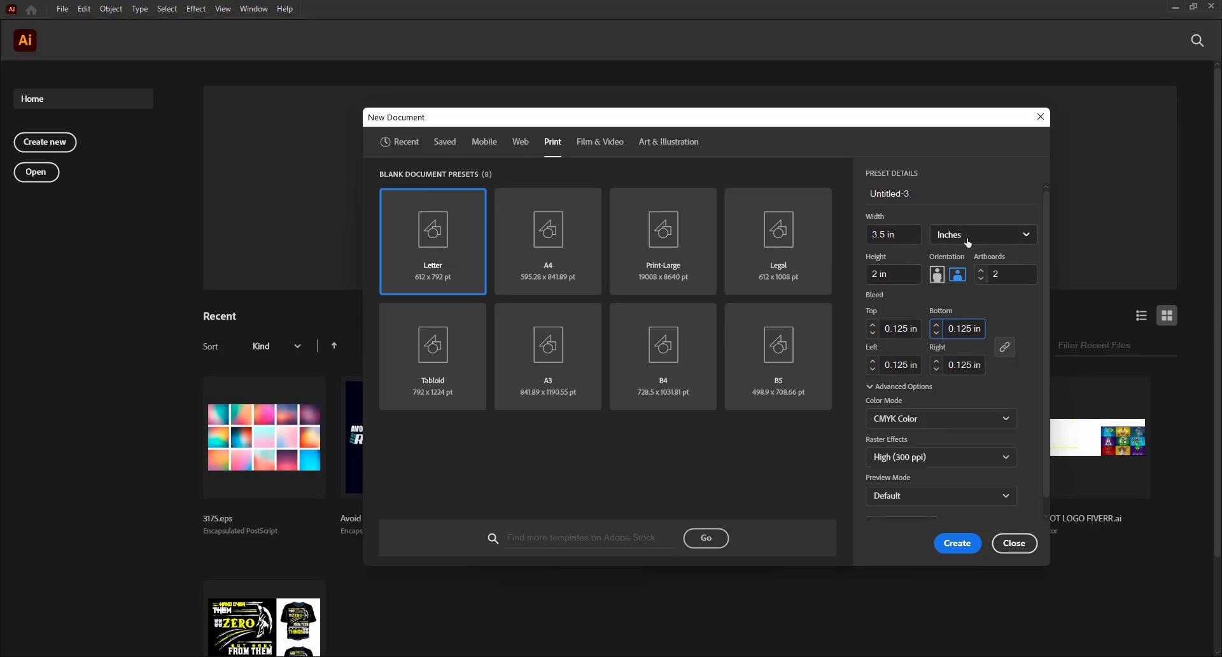
Change the new document's measurement units to points.
left_click(986, 242)
left_click(996, 196)
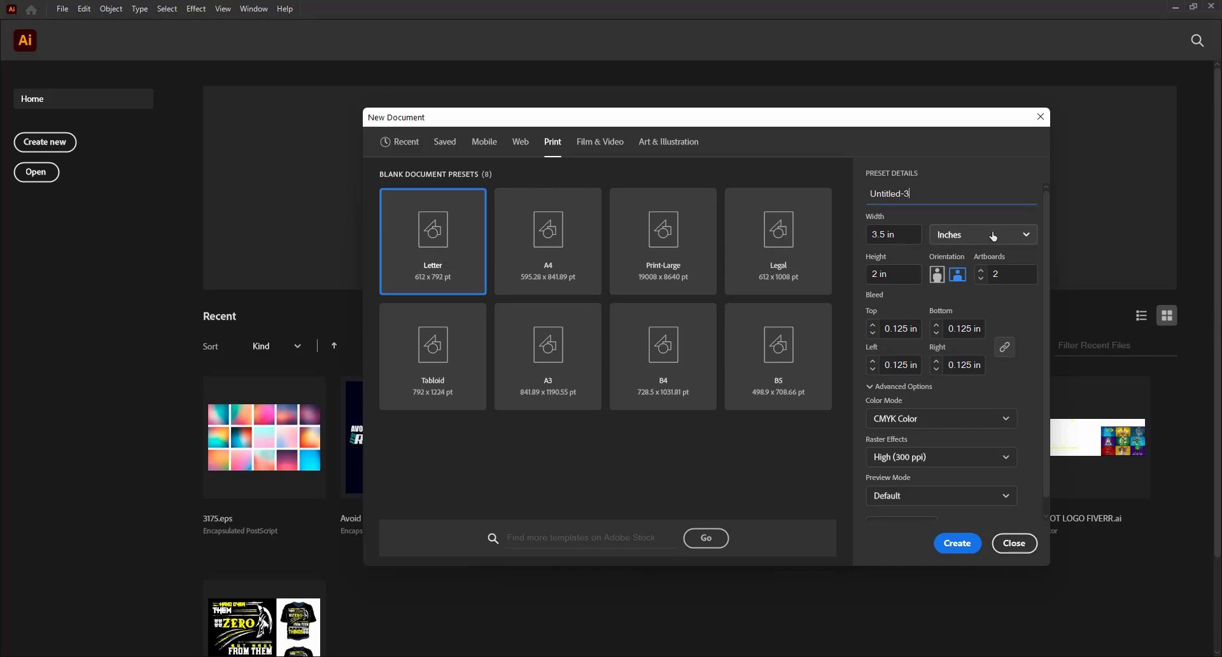
left_click(997, 239)
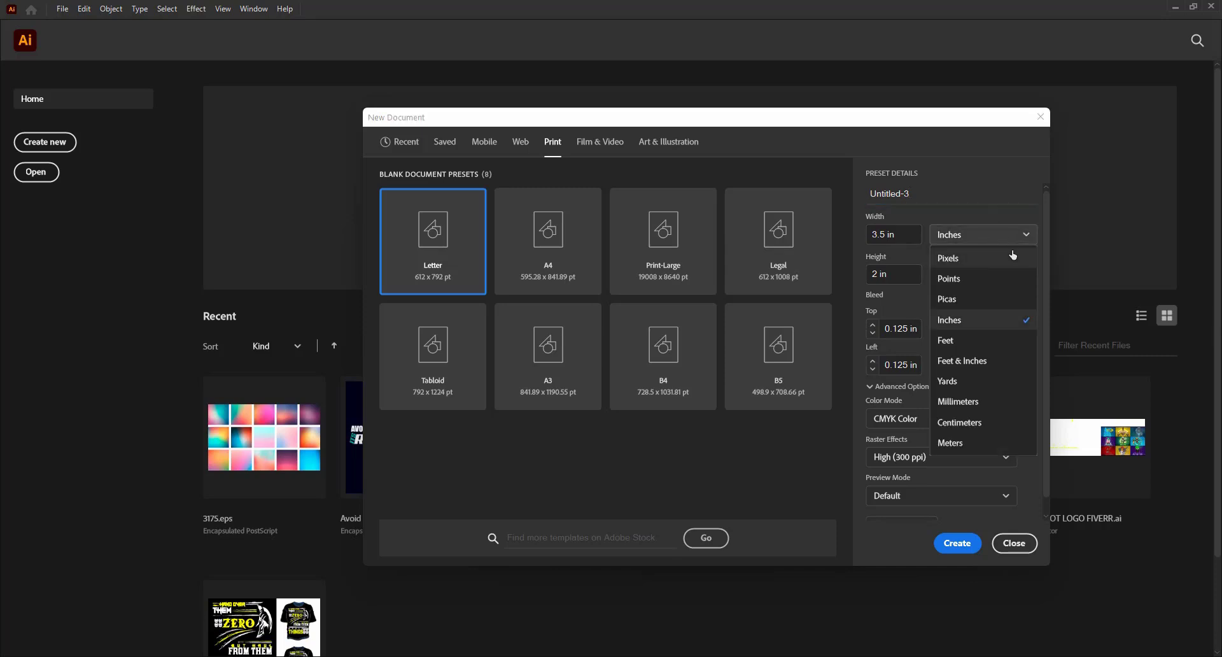
left_click(980, 278)
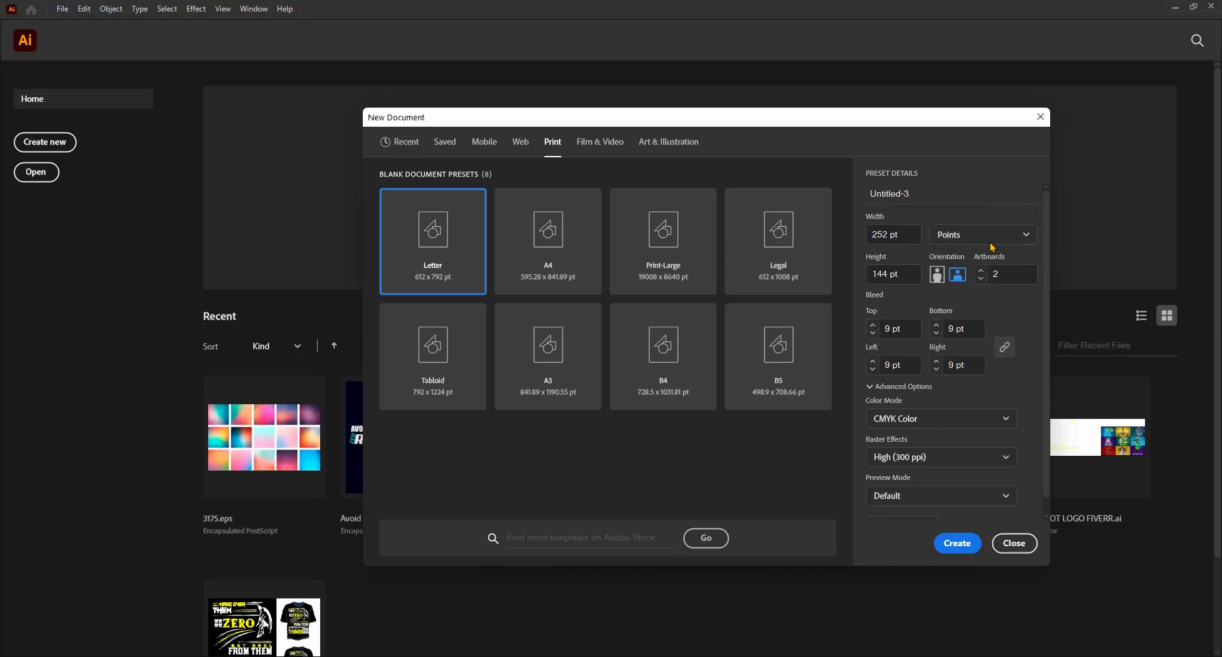
Copy the new document's width 252 and height 144 in points onto separate lines of a blank Notepad note.
left_click(993, 241)
left_click(973, 281)
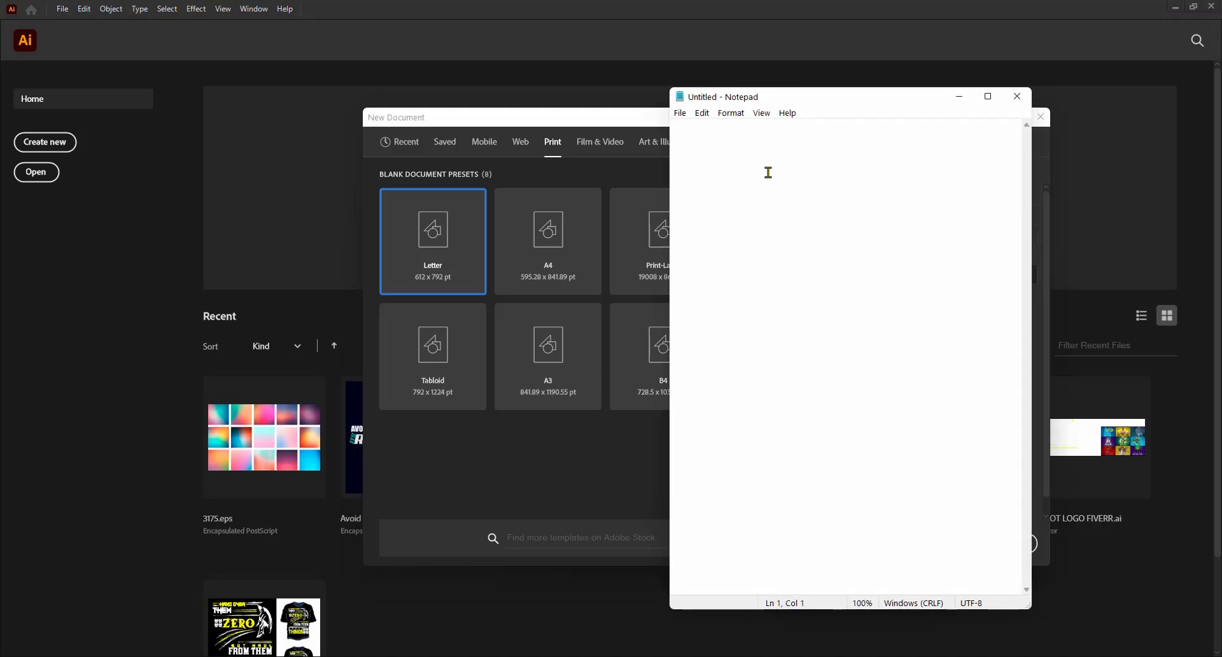
left_click_drag(865, 109, 451, 173)
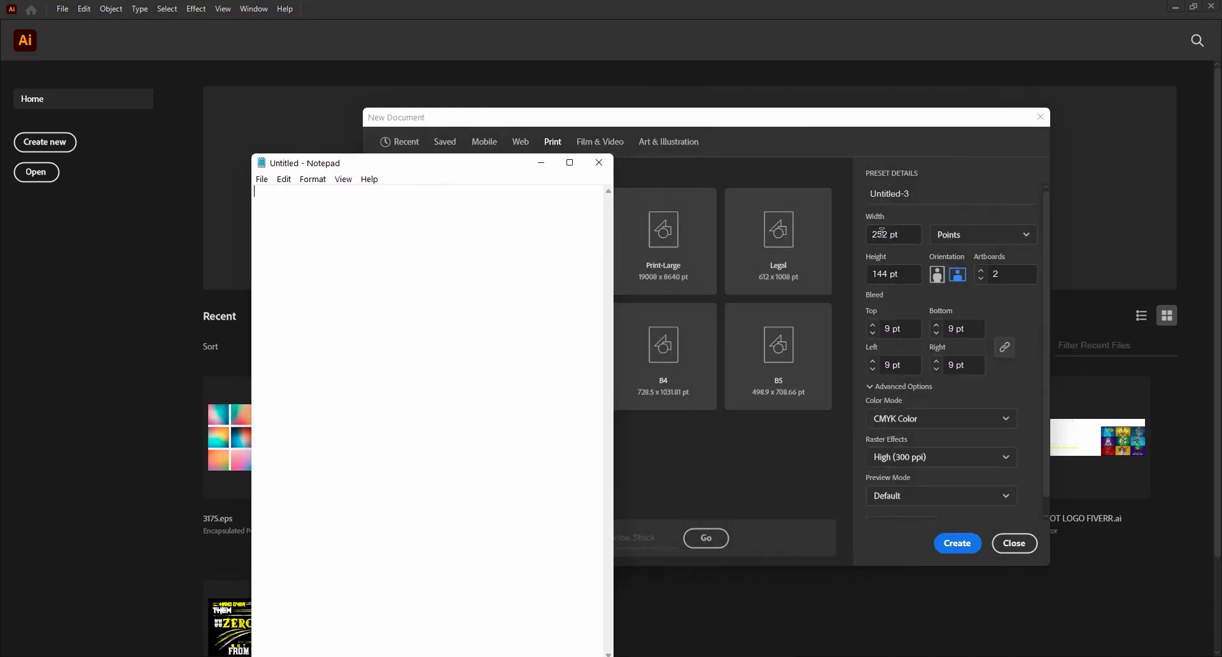
left_click(886, 233)
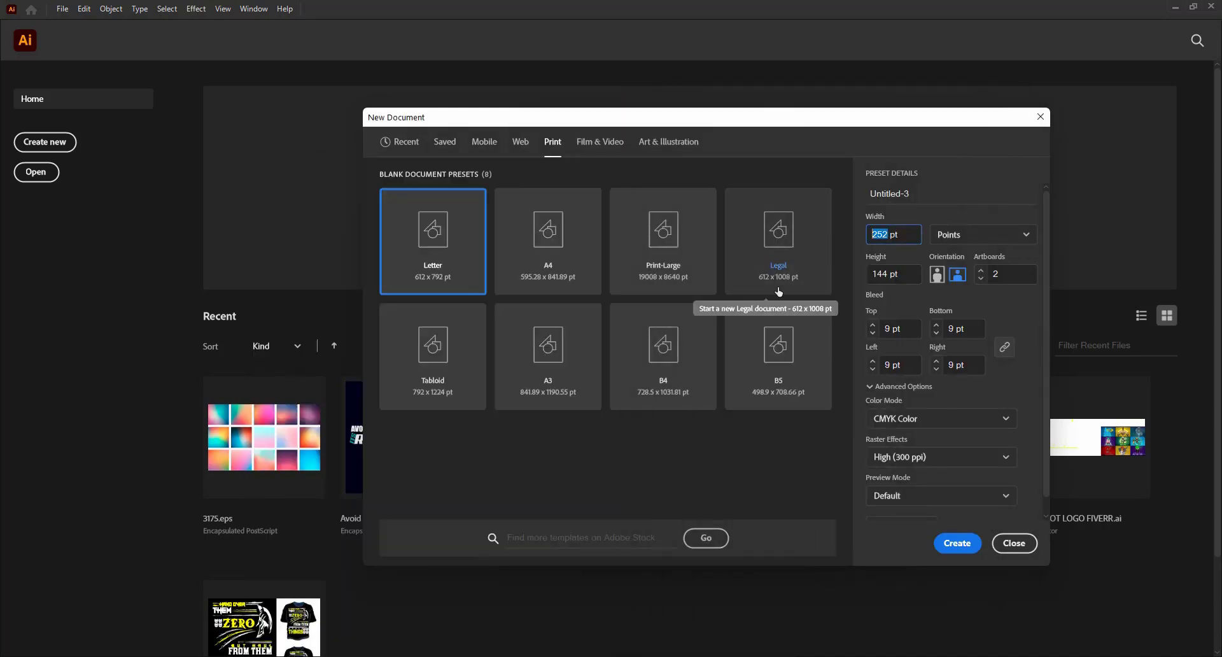
key("ctrl+c")
key("alt+Tab")
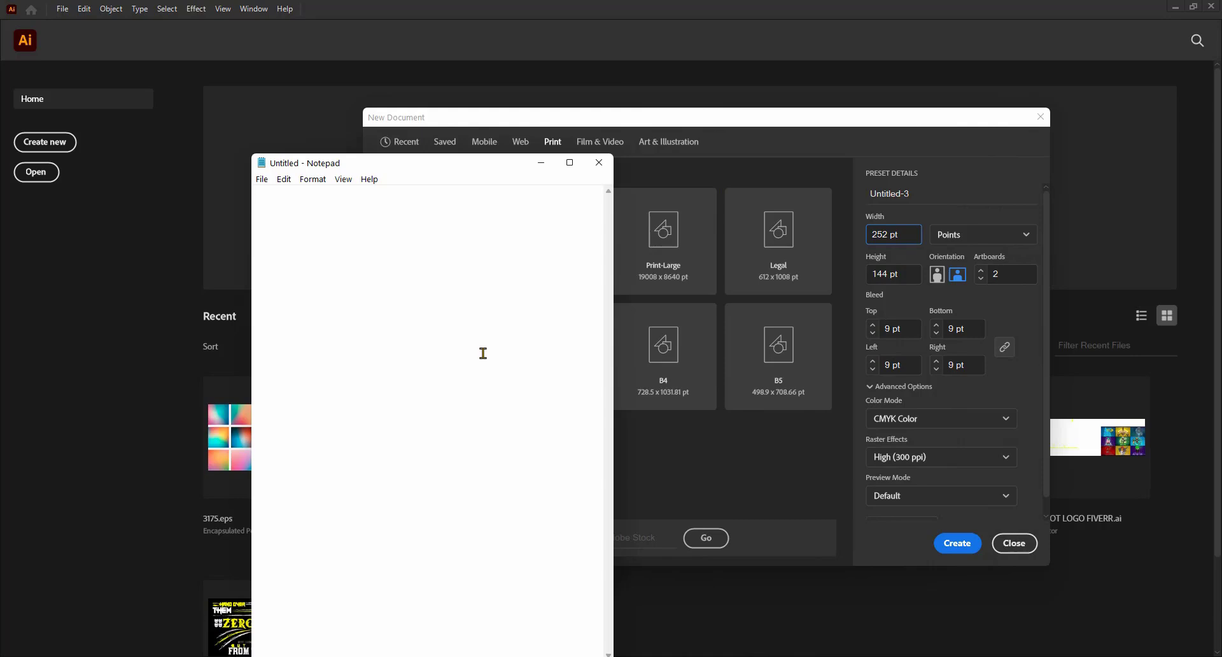
key("ctrl+v")
key("Return")
double_click(889, 272)
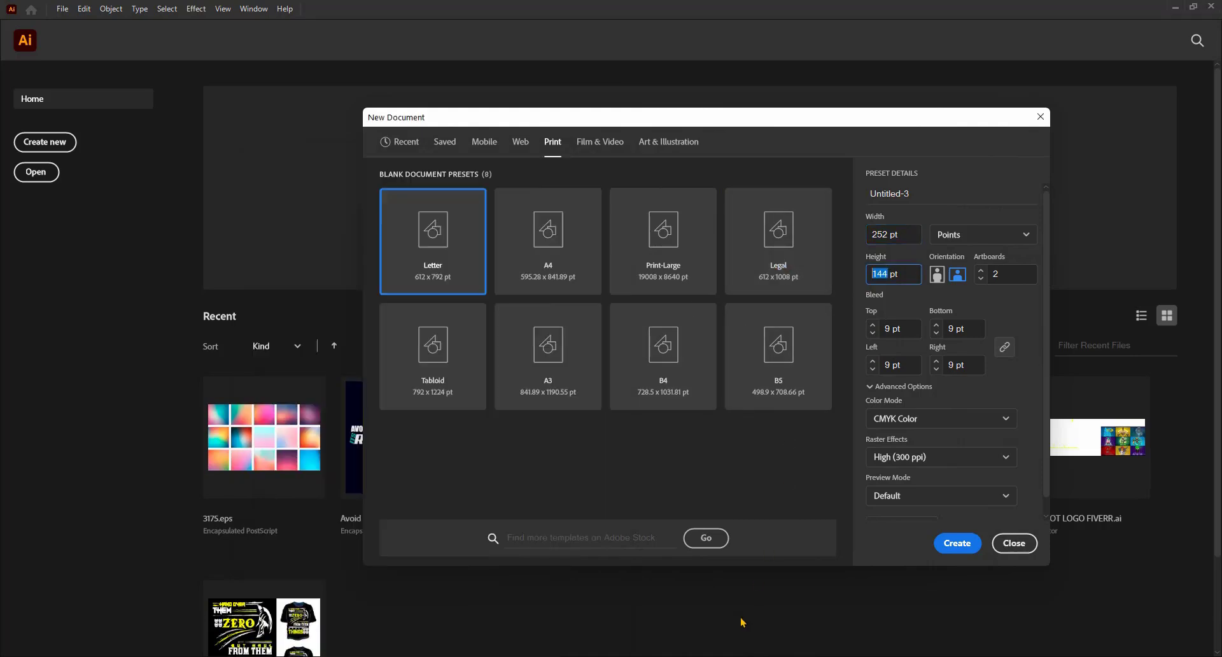
key("ctrl+c")
key("alt+Tab")
key("ctrl+v")
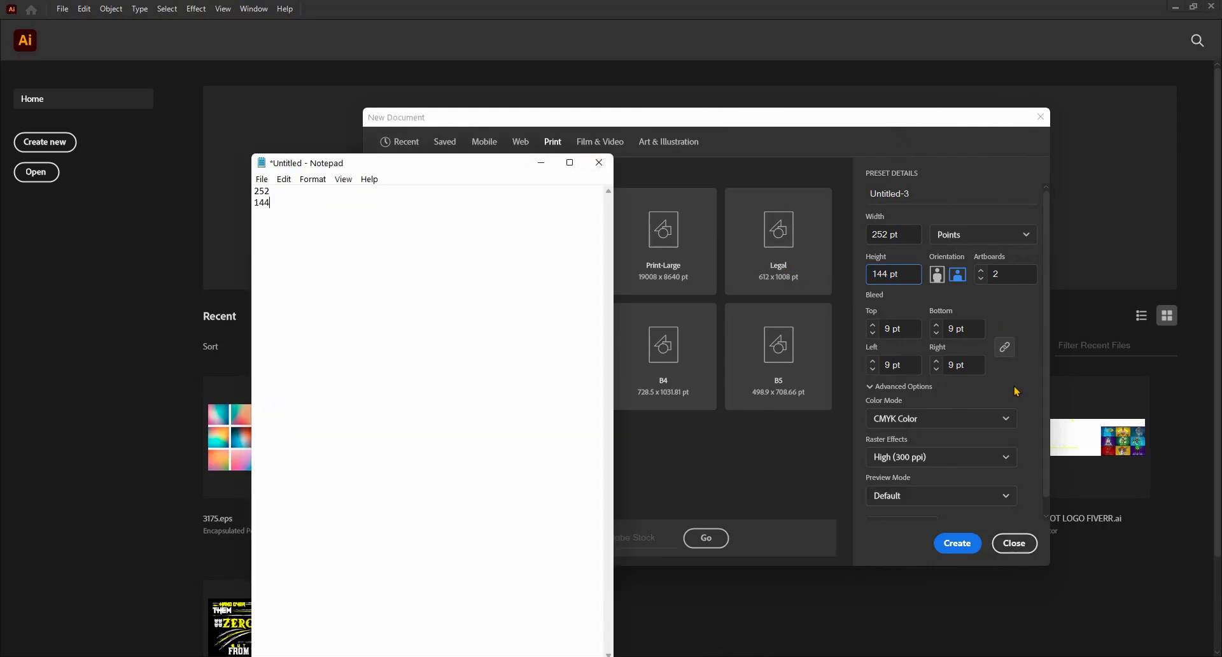
Create the two-artboard document from the configured print settings in Illustrator.
left_click(961, 542)
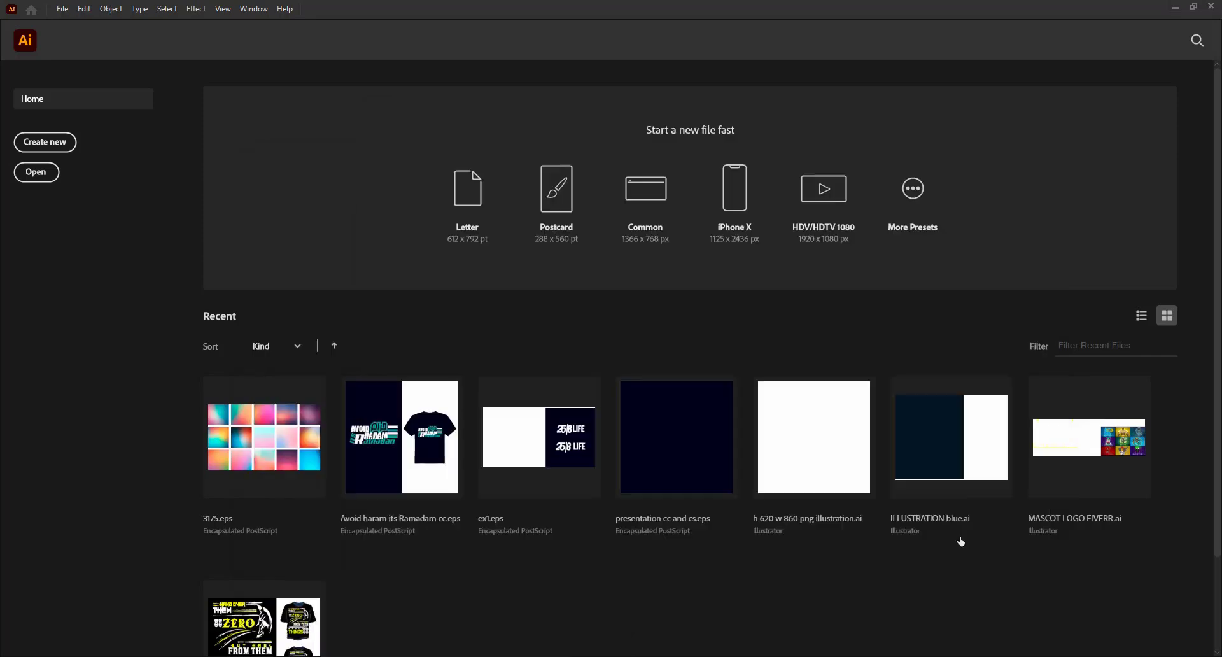
scroll(654, 211, "down", 2)
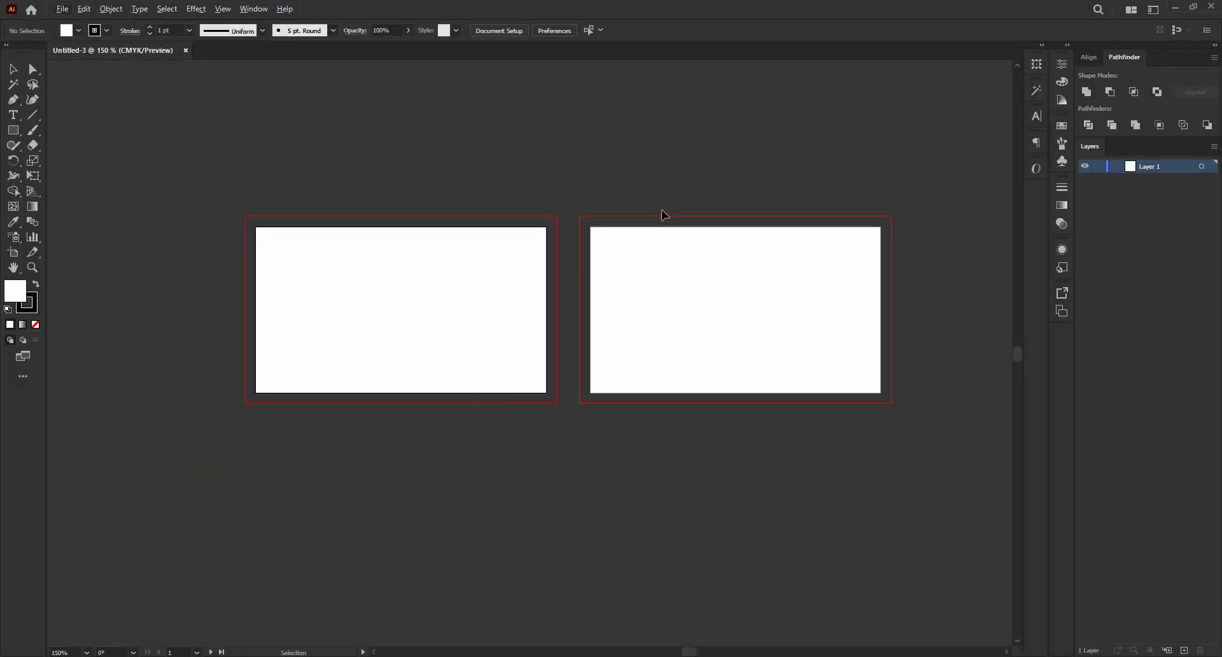
scroll(545, 255, "up", 1)
scroll(314, 138, "down", 1)
Set the default fill colour to red and the stroke to none.
left_click(66, 32)
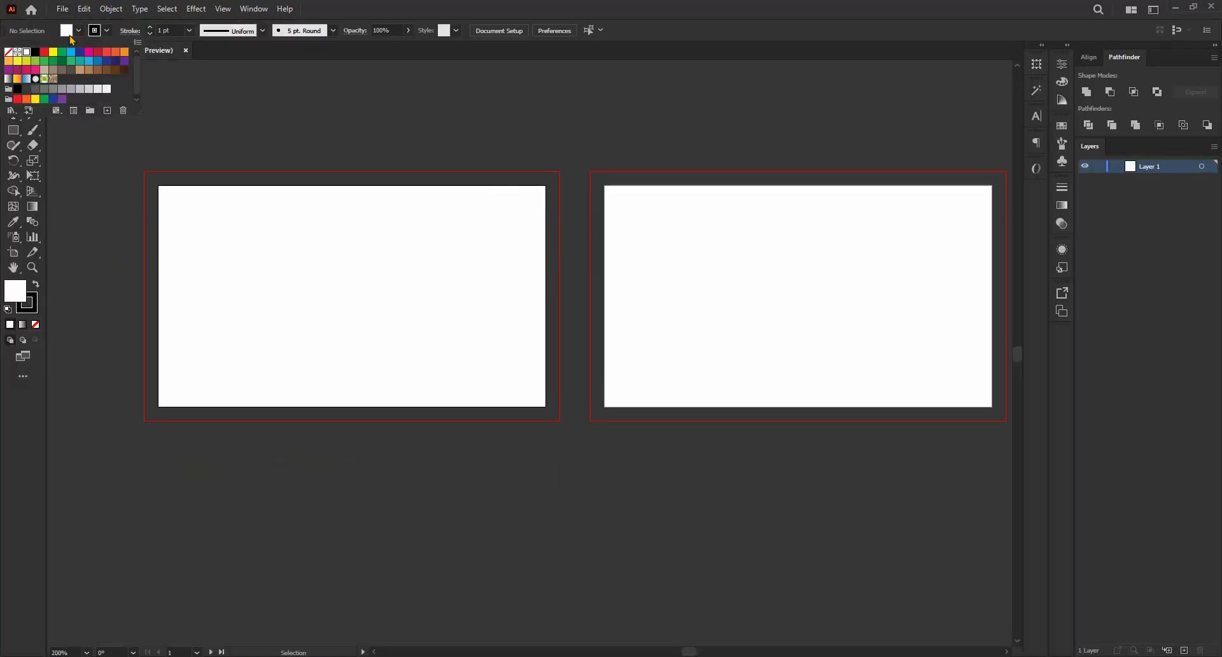
left_click(45, 52)
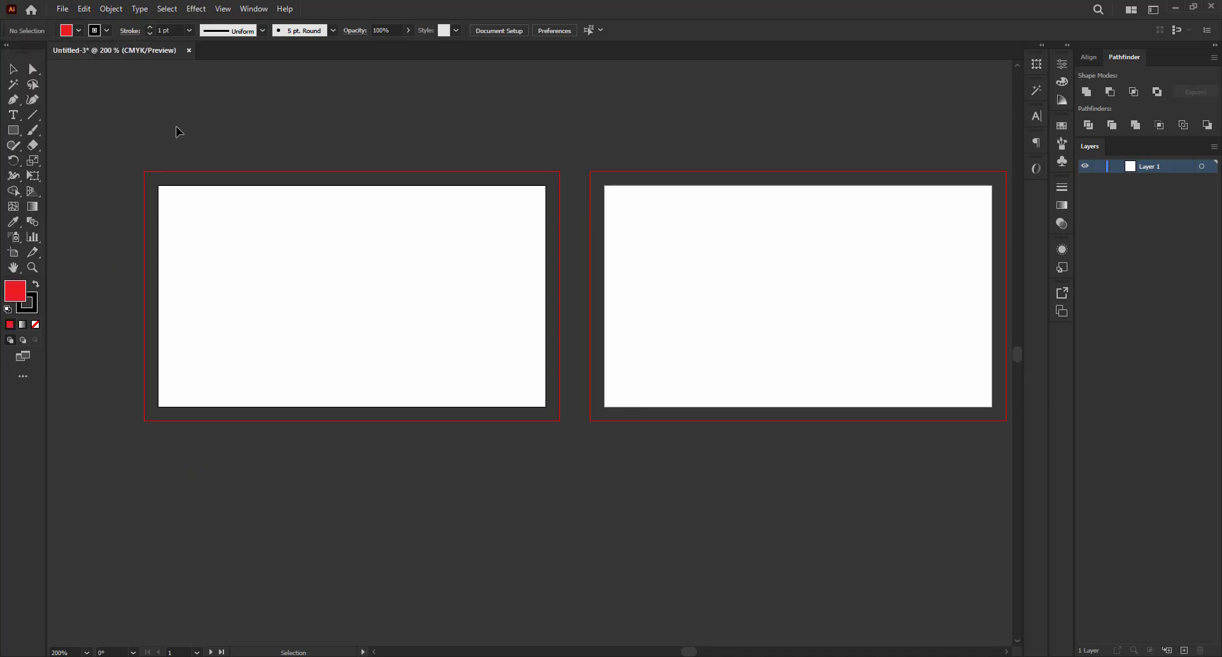
left_click(102, 31)
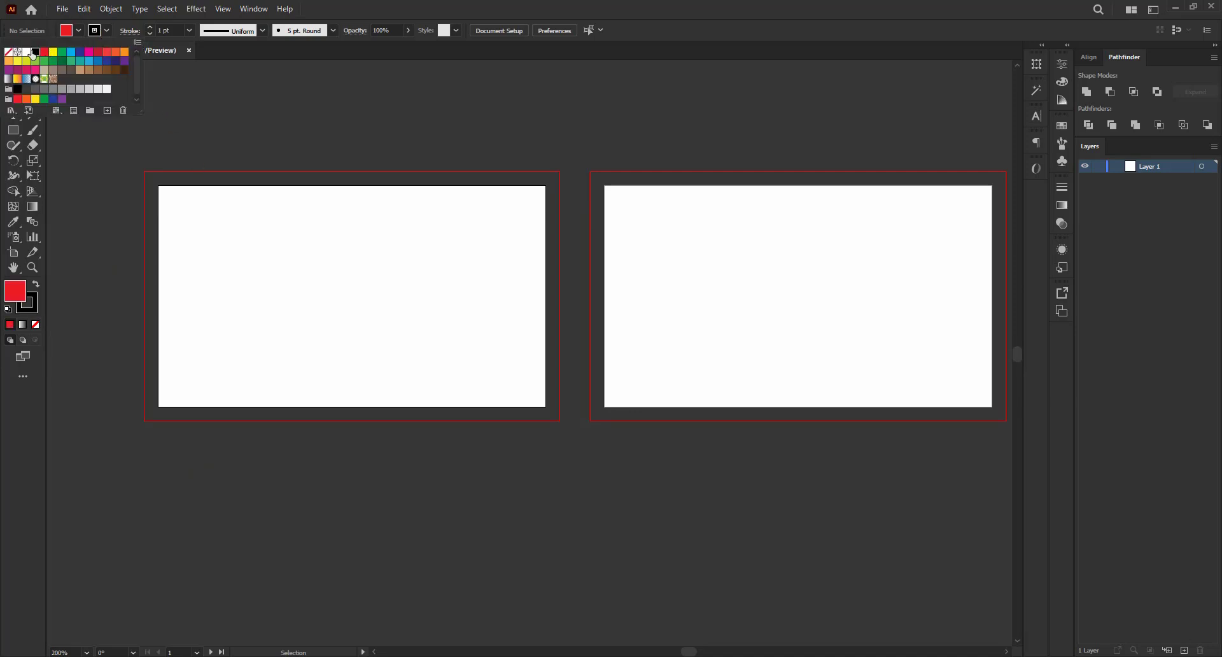
left_click(8, 55)
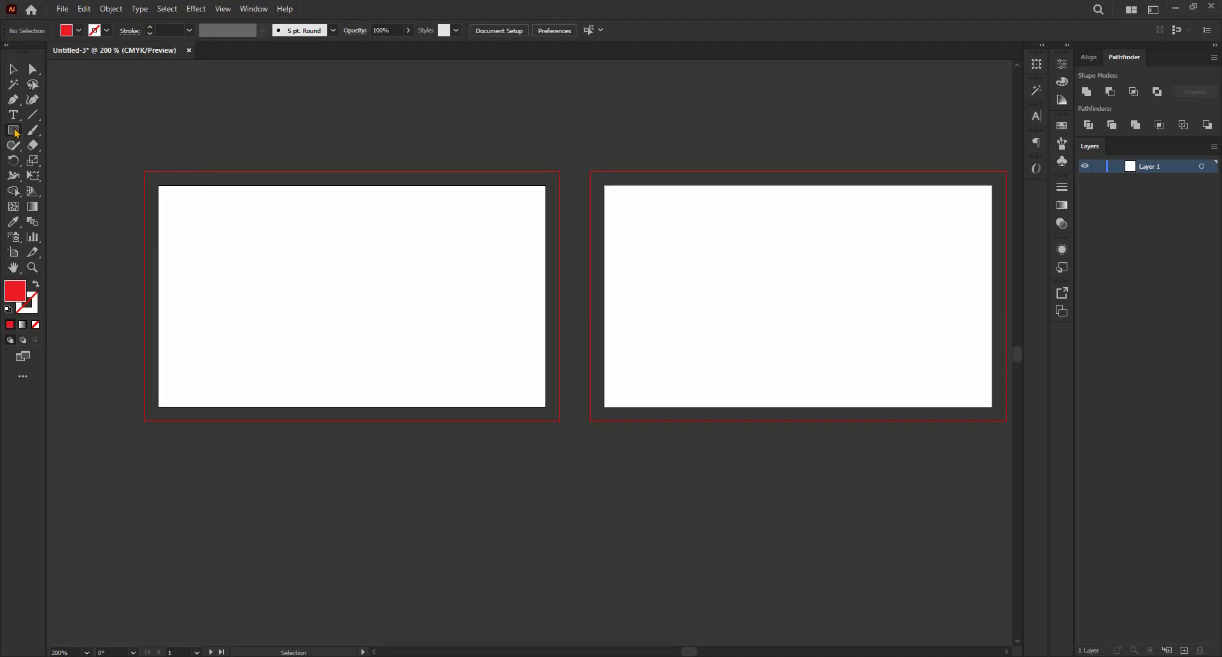
Start a rectangle by exact dimensions on the first artboard, with its width set to the 252 copied from the Notepad note.
scroll(347, 297, "up", 1)
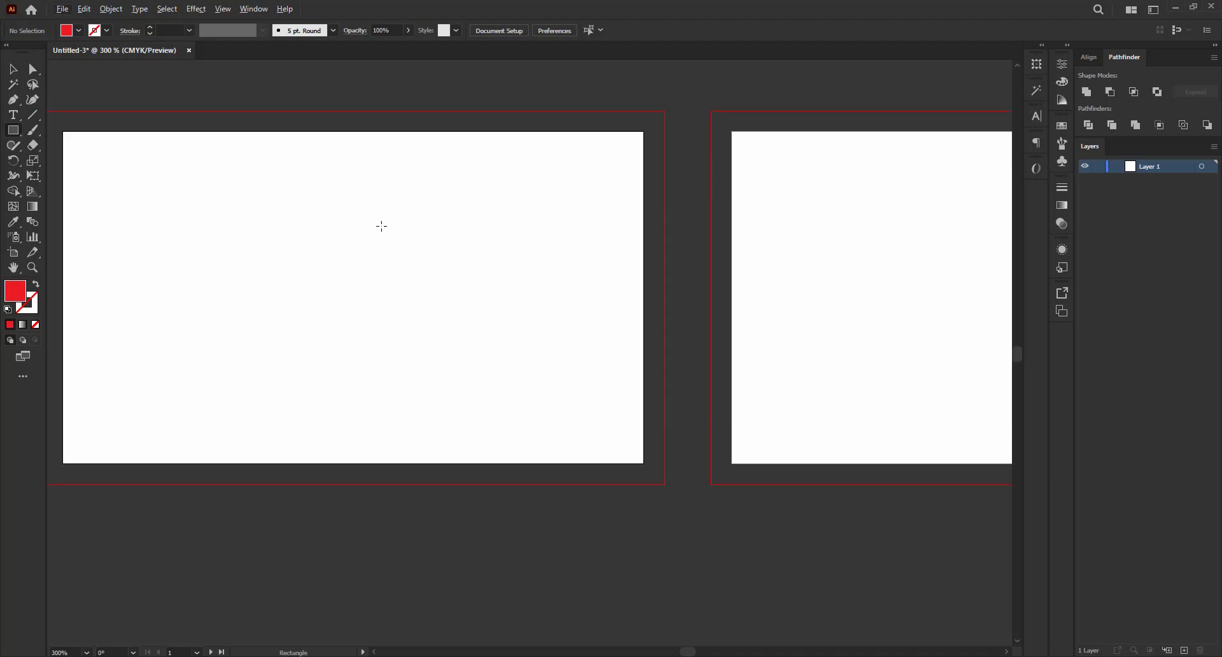
left_click(382, 226)
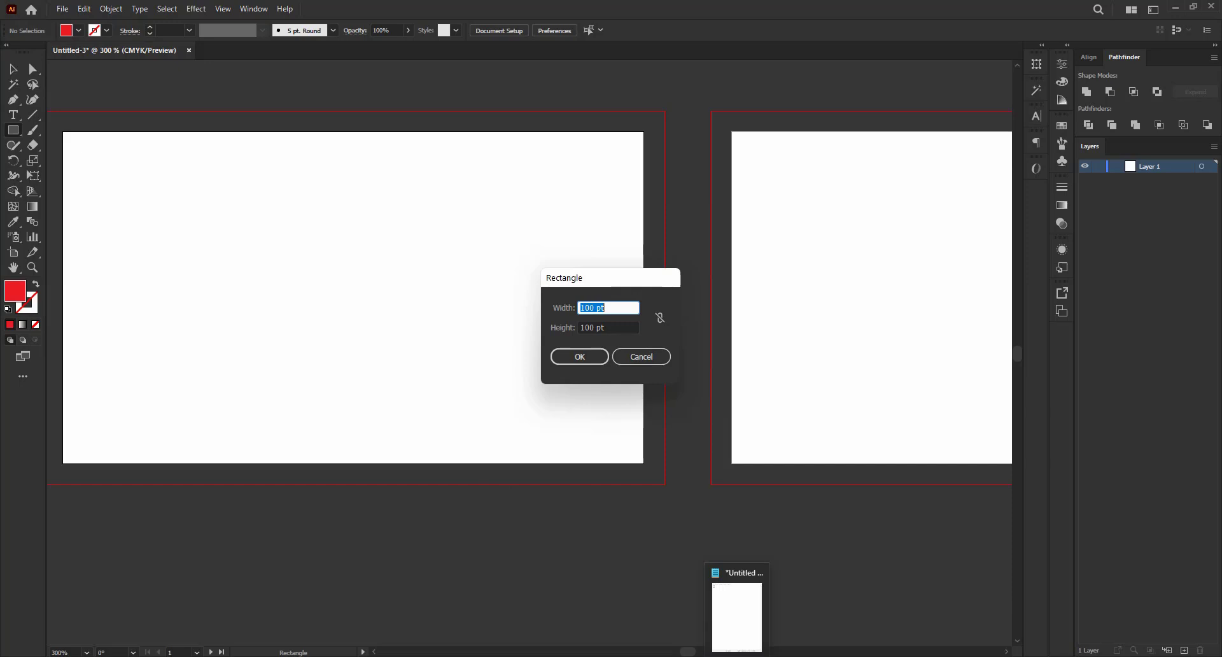
left_click(737, 656)
left_click_drag(466, 165, 985, 205)
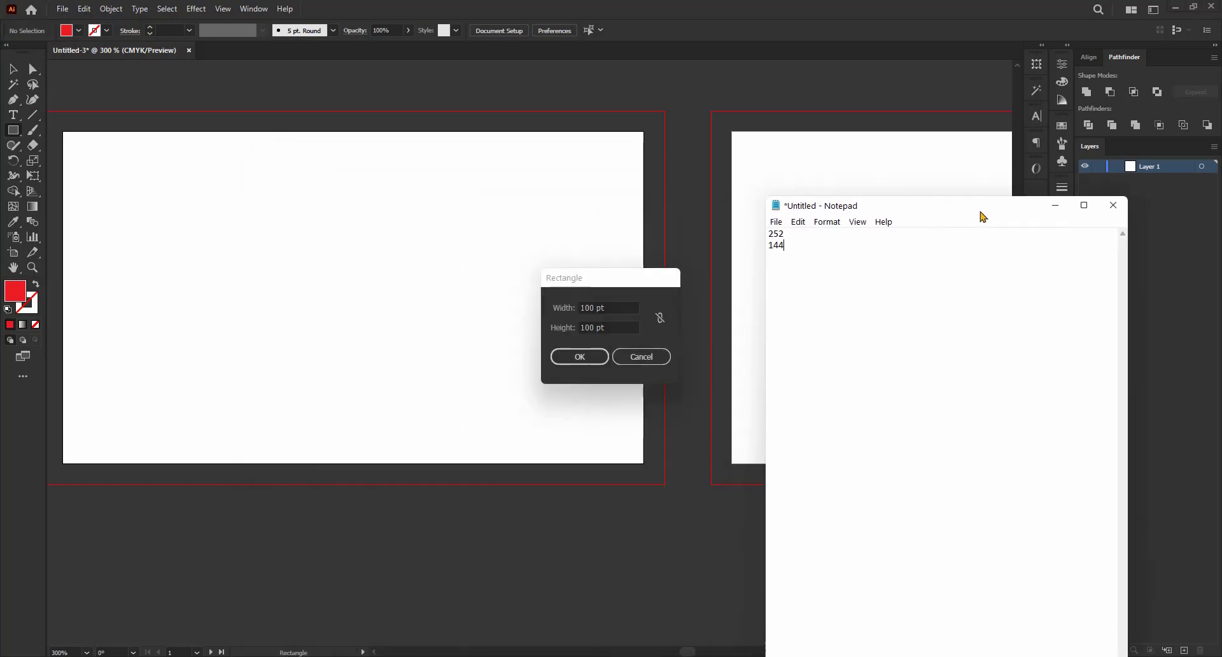
double_click(781, 229)
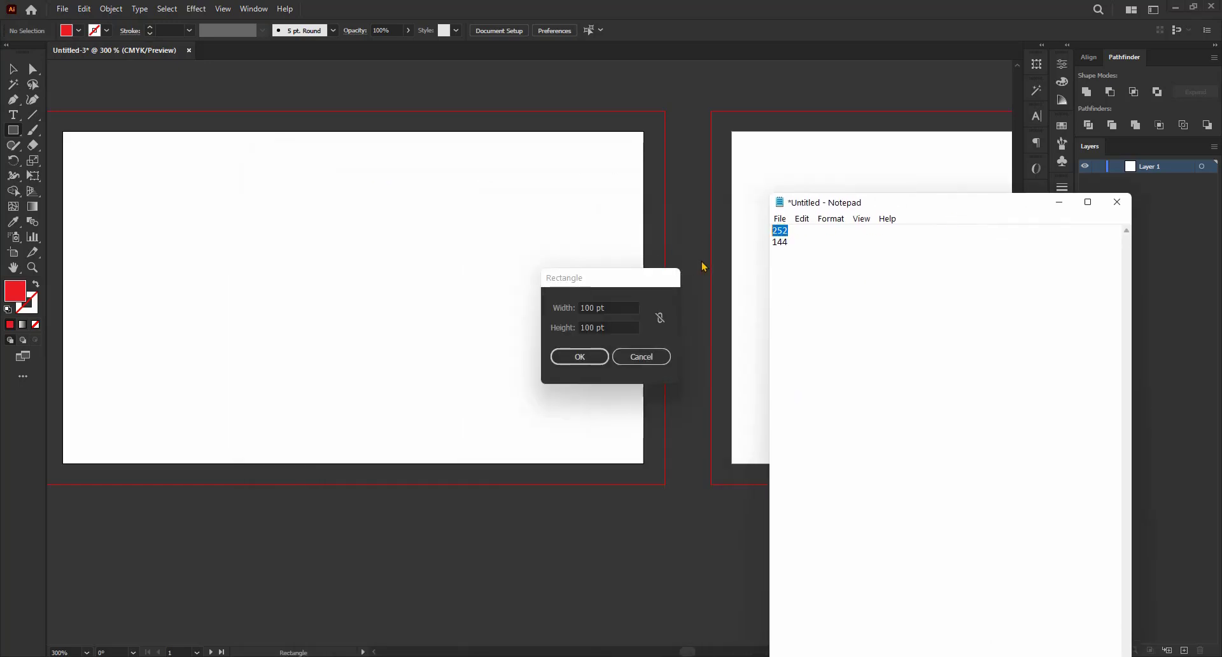
key("ctrl+c")
left_click(611, 308)
key("ctrl+v")
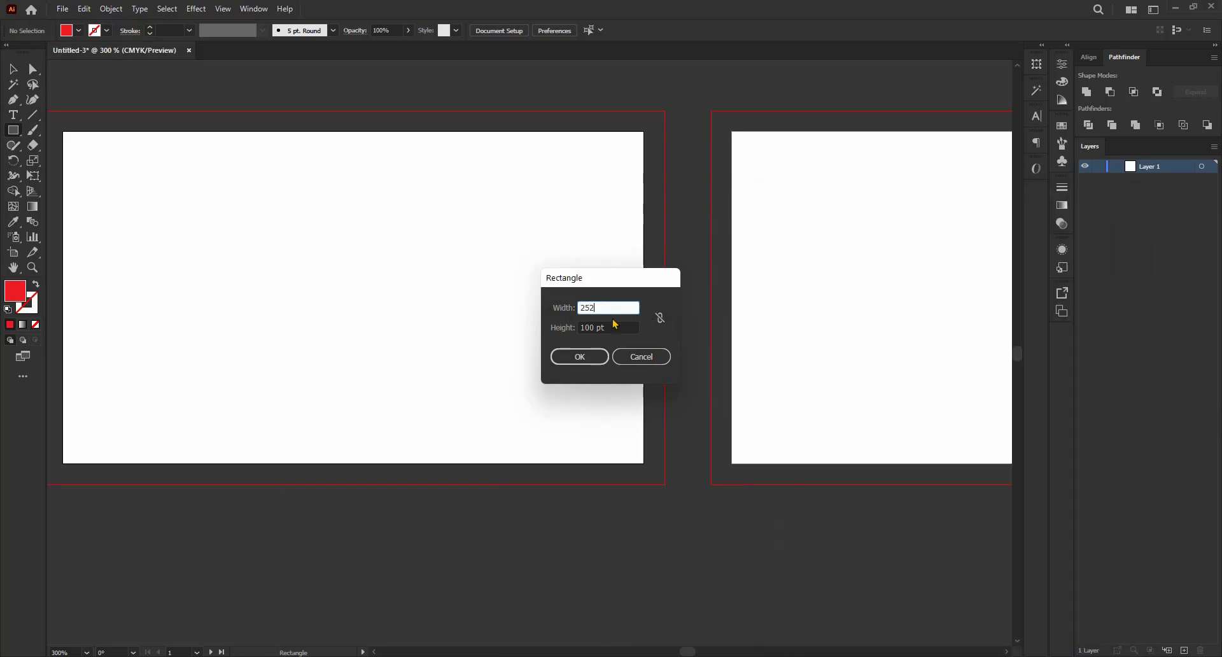
Set the rectangle's height to the 144 copied from the Notepad note and create the rectangle.
left_click(741, 656)
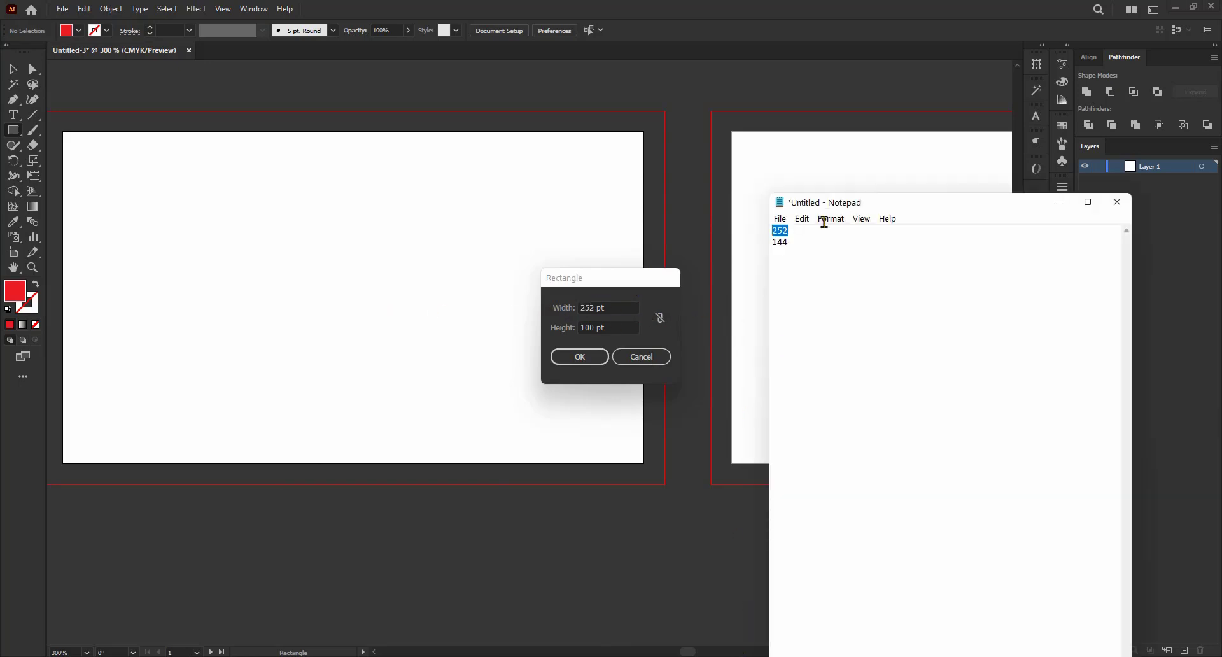
left_click_drag(805, 241, 775, 242)
key("ctrl+c")
left_click(612, 327)
key("ctrl+v")
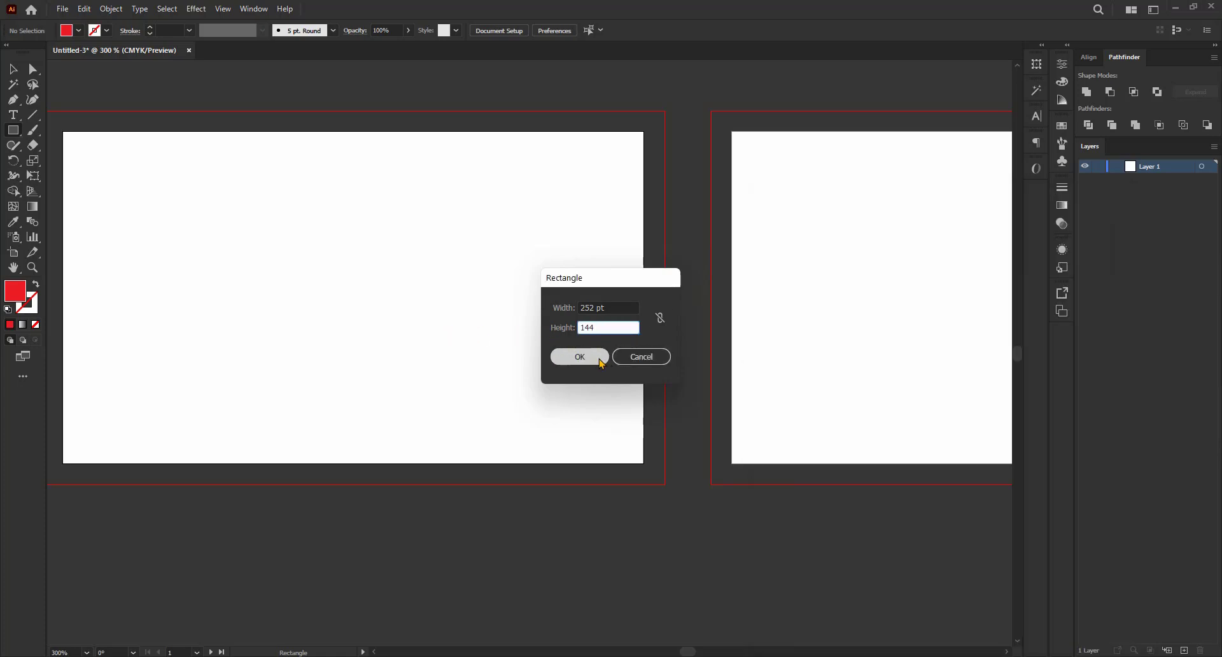
left_click(599, 356)
Align the red rectangle to the first artboard's left edge and vertical centre so it covers the artboard.
key("ctrl+minus")
left_click(12, 70)
left_click(456, 117)
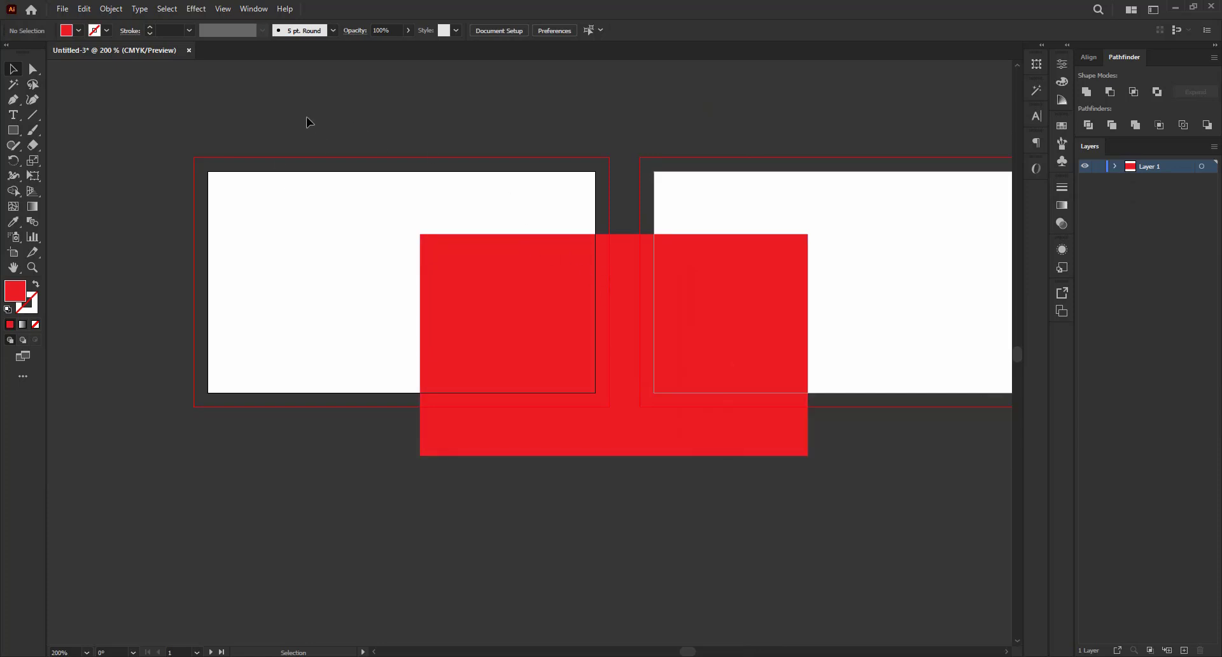
left_click(503, 307)
left_click(1089, 57)
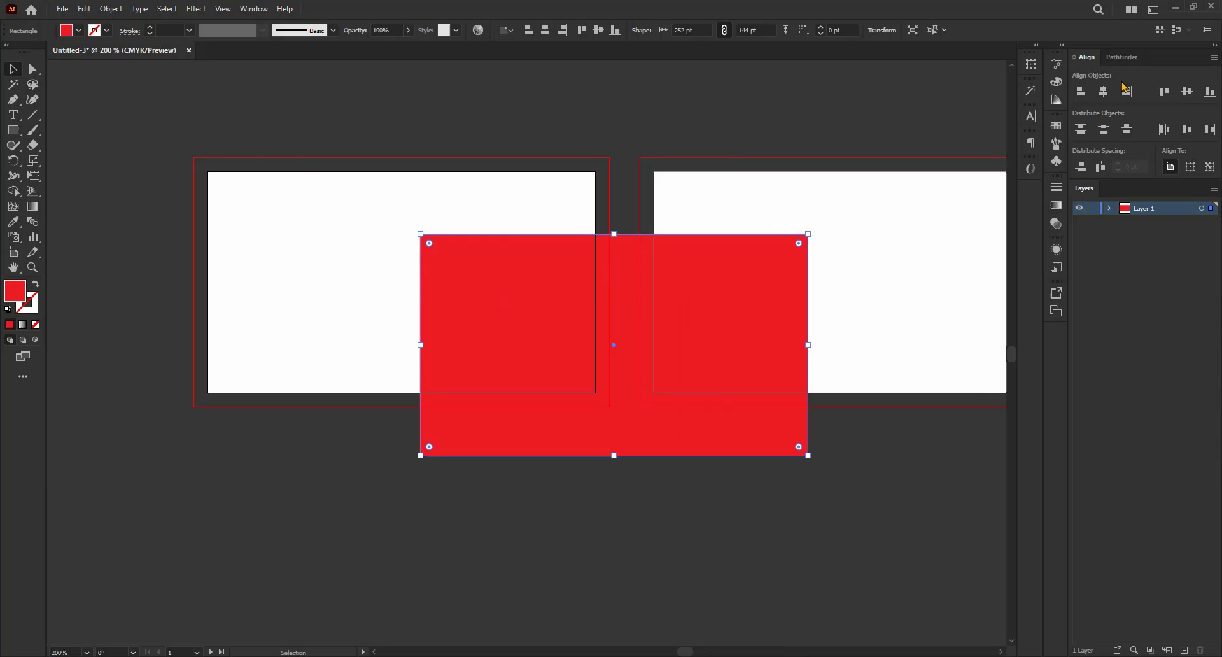
left_click(1080, 92)
left_click(1188, 92)
scroll(542, 140, "up", 4)
left_click(538, 138)
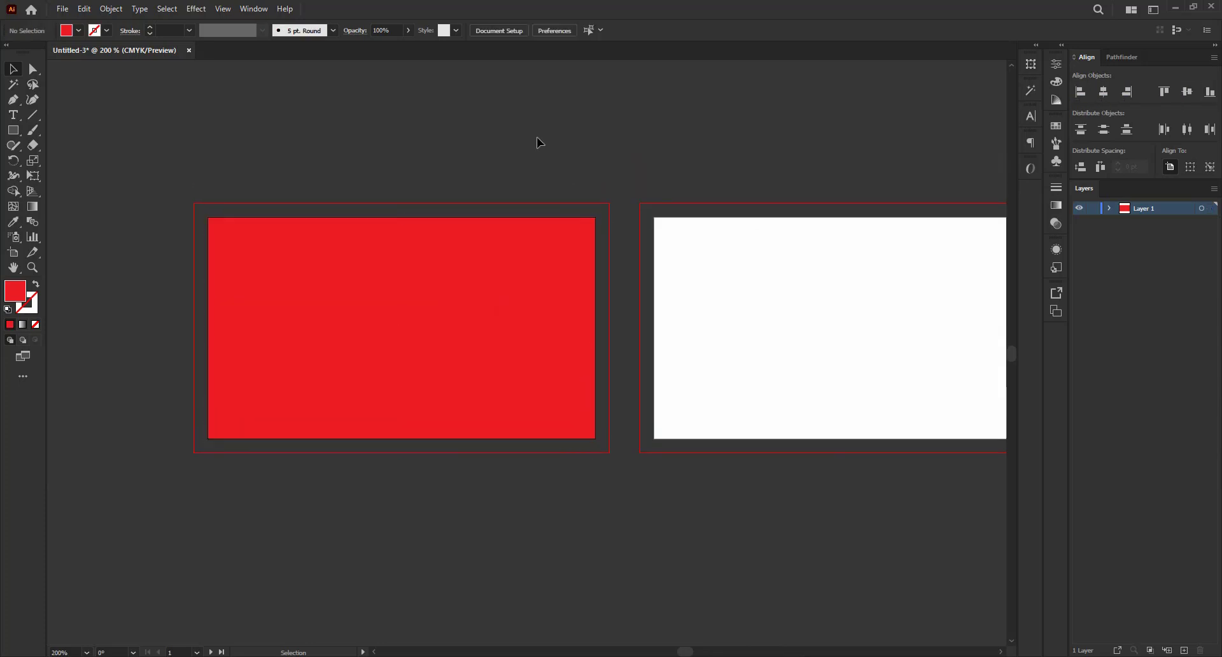
Duplicate the red rectangle horizontally onto the second artboard, level with the original.
scroll(361, 167, "down", 1)
scroll(486, 202, "up", 1)
scroll(415, 232, "down", 1)
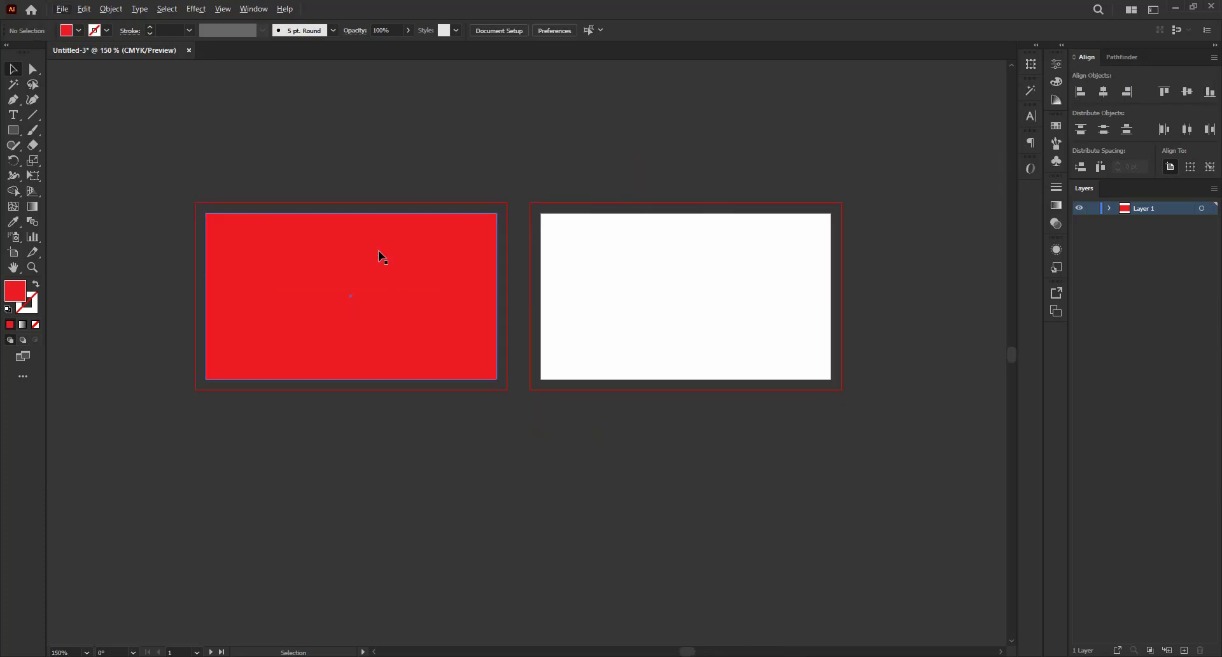
left_click_drag(381, 257, 697, 257)
scroll(813, 180, "up", 2)
left_click(813, 180)
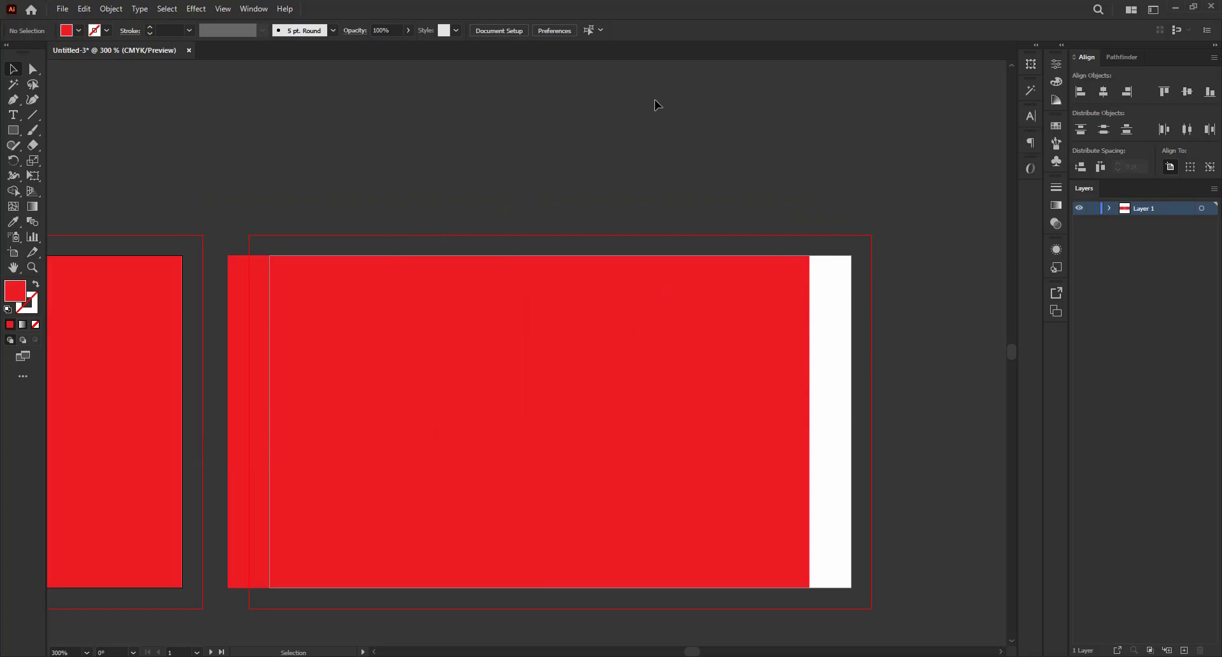
Align the duplicated rectangle to the right edge of the second artboard.
left_click(677, 310)
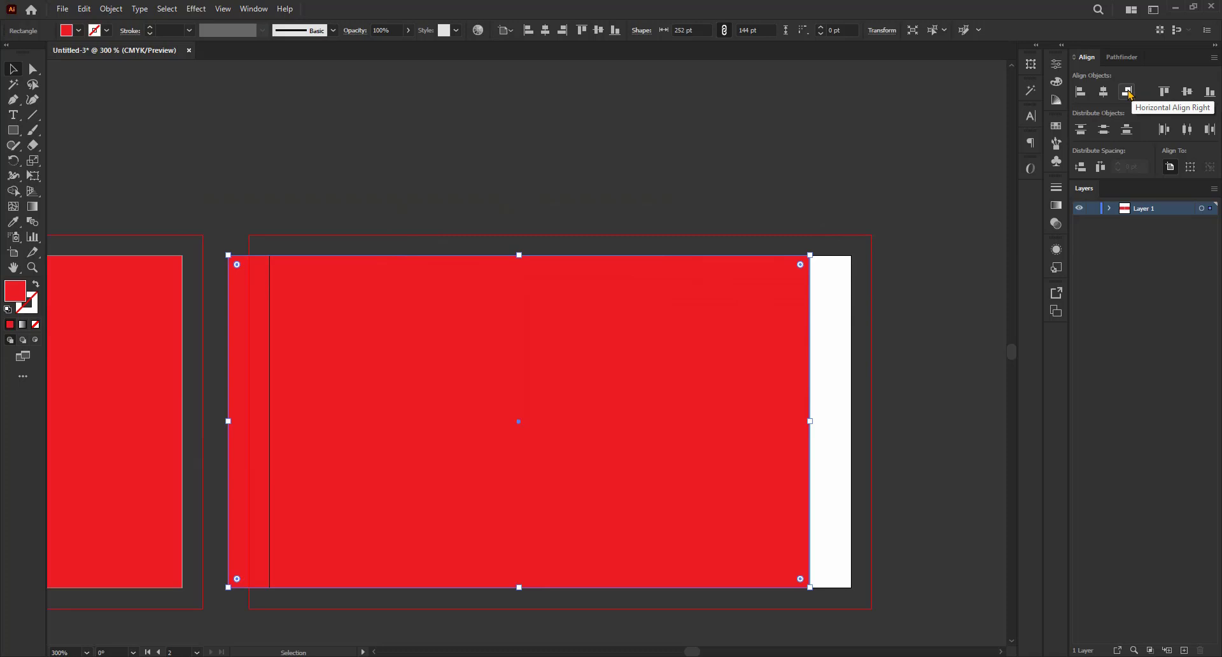
left_click(1128, 93)
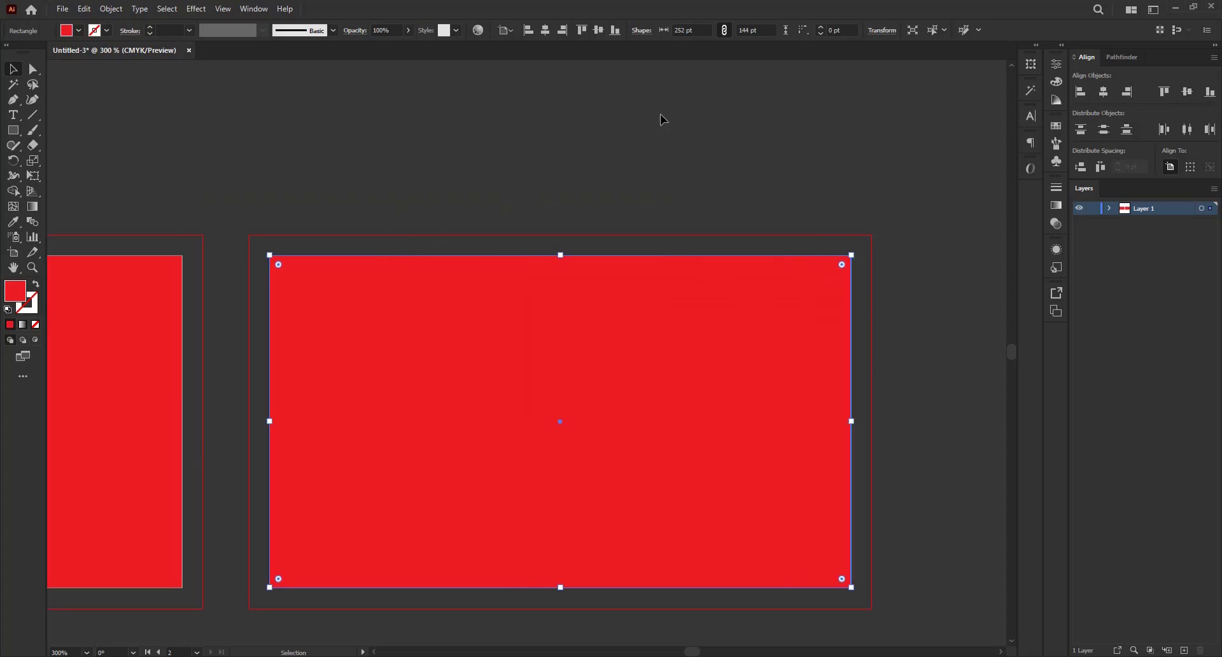
left_click(728, 161)
key("ctrl+minus")
key("ctrl+minus")
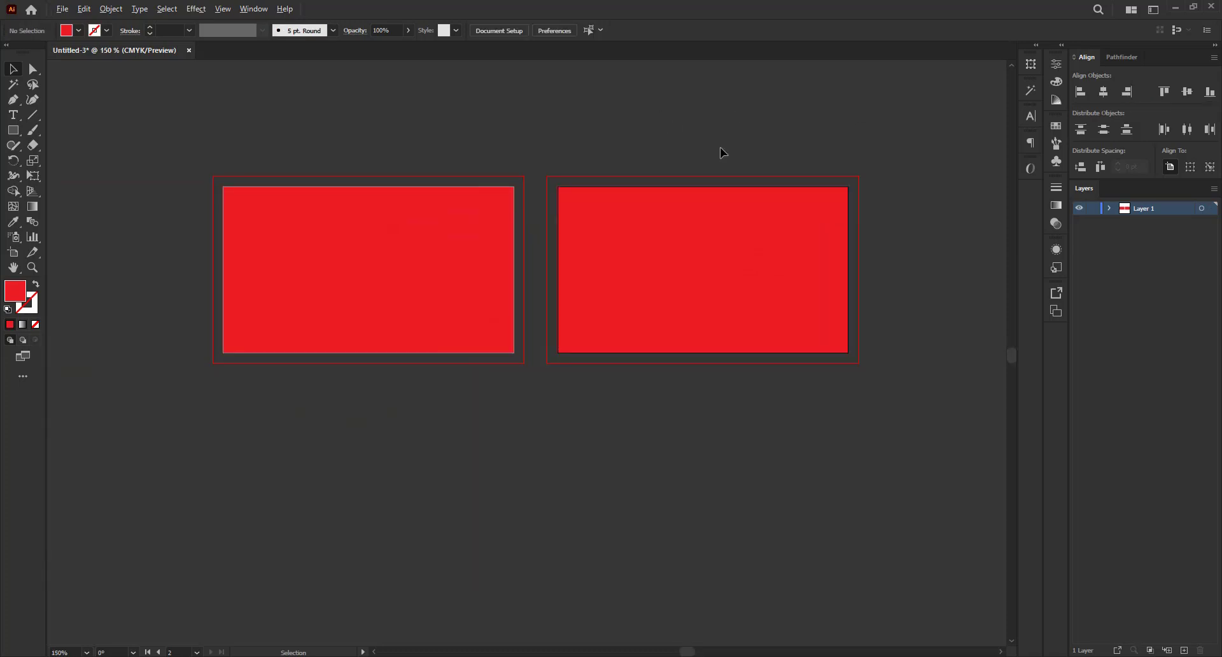
Offset the path of the first artboard's red rectangle by -9 pt with Miter joins and a miter limit of 4.
scroll(453, 213, "up", 1)
left_click(458, 196)
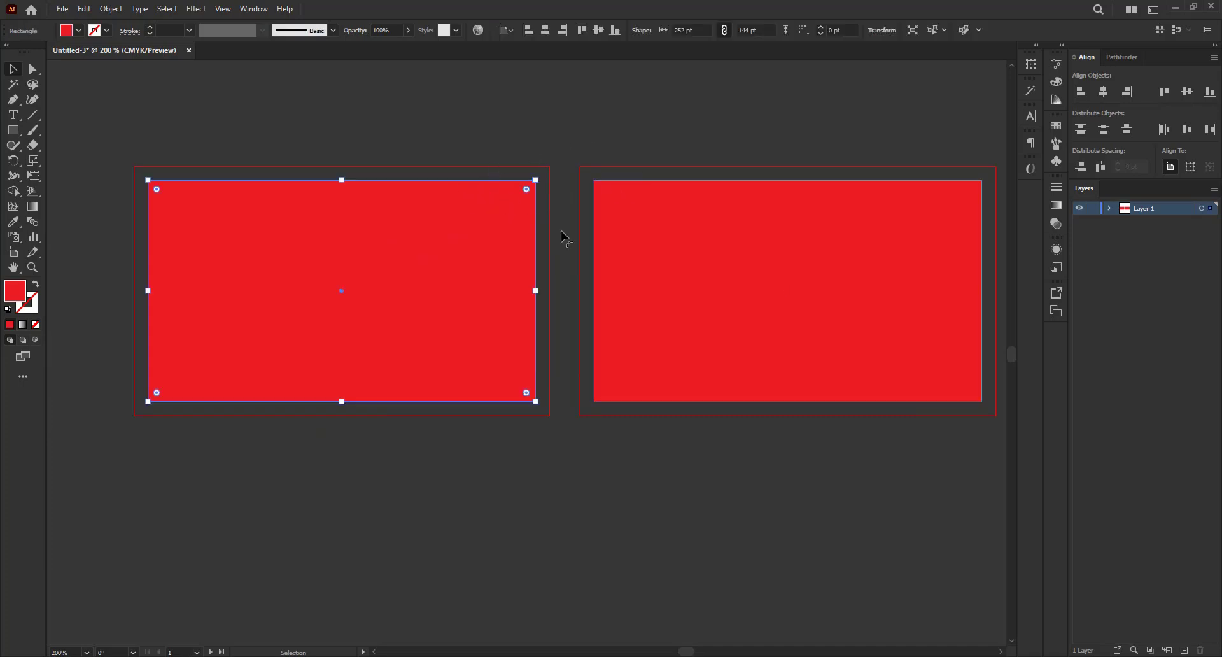
key("ctrl+minus")
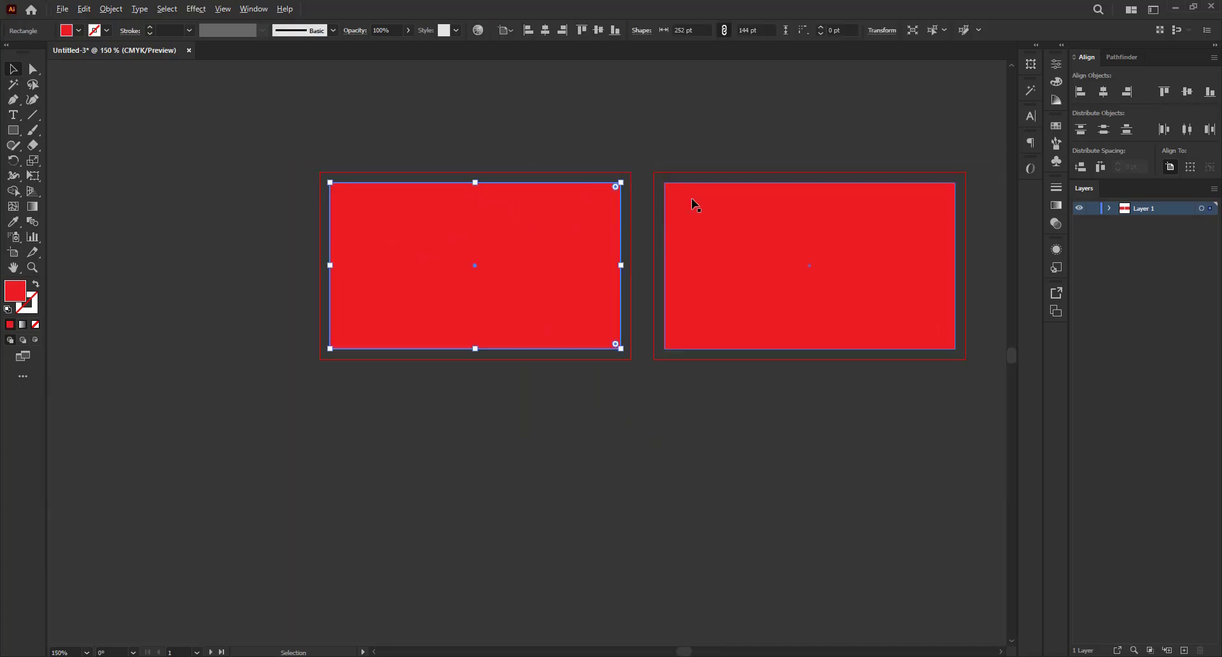
key("ctrl+plus")
scroll(612, 214, "up", 1)
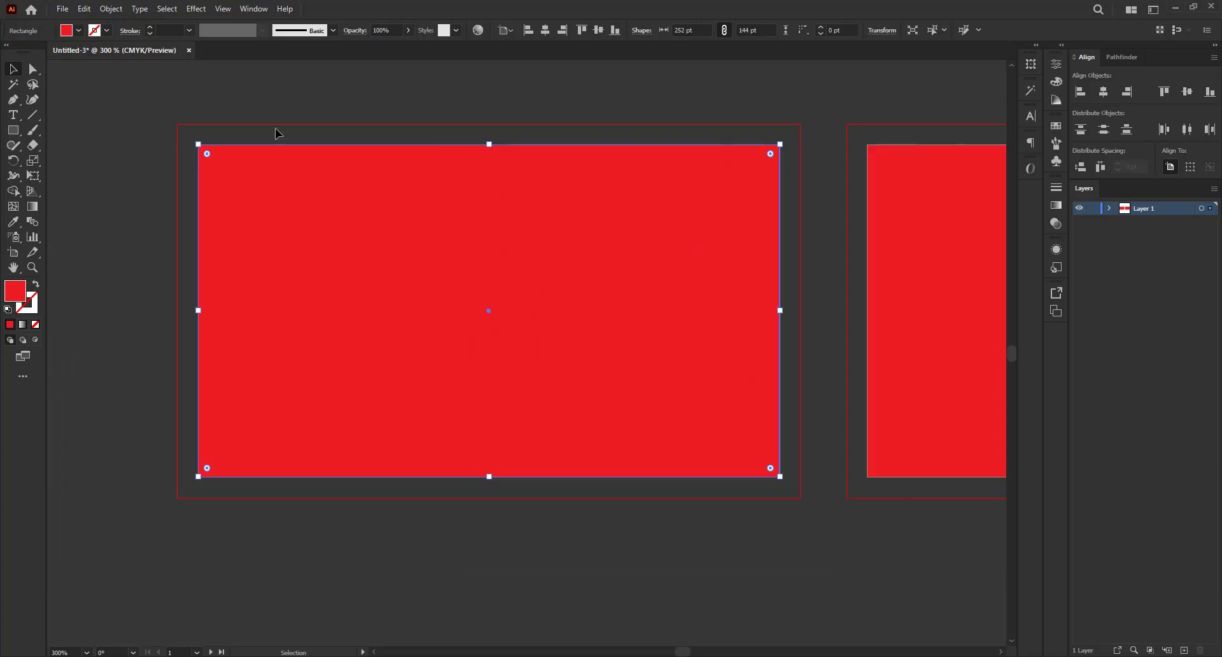
left_click(111, 8)
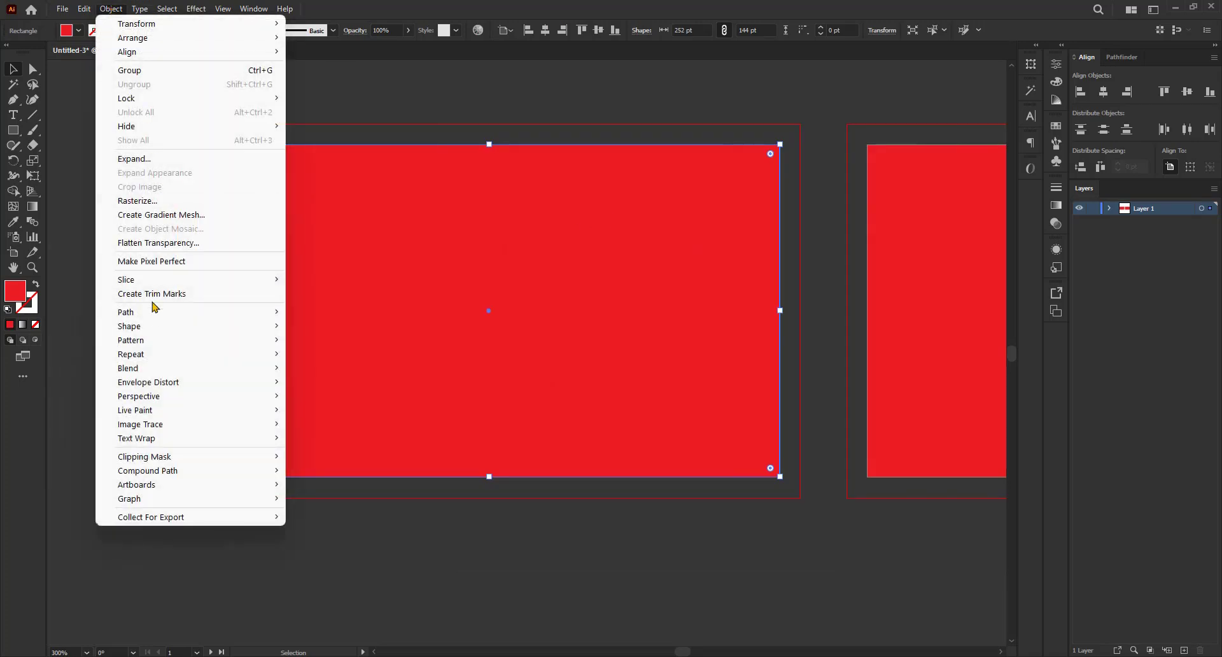
mouse_move(155, 317)
left_click(357, 359)
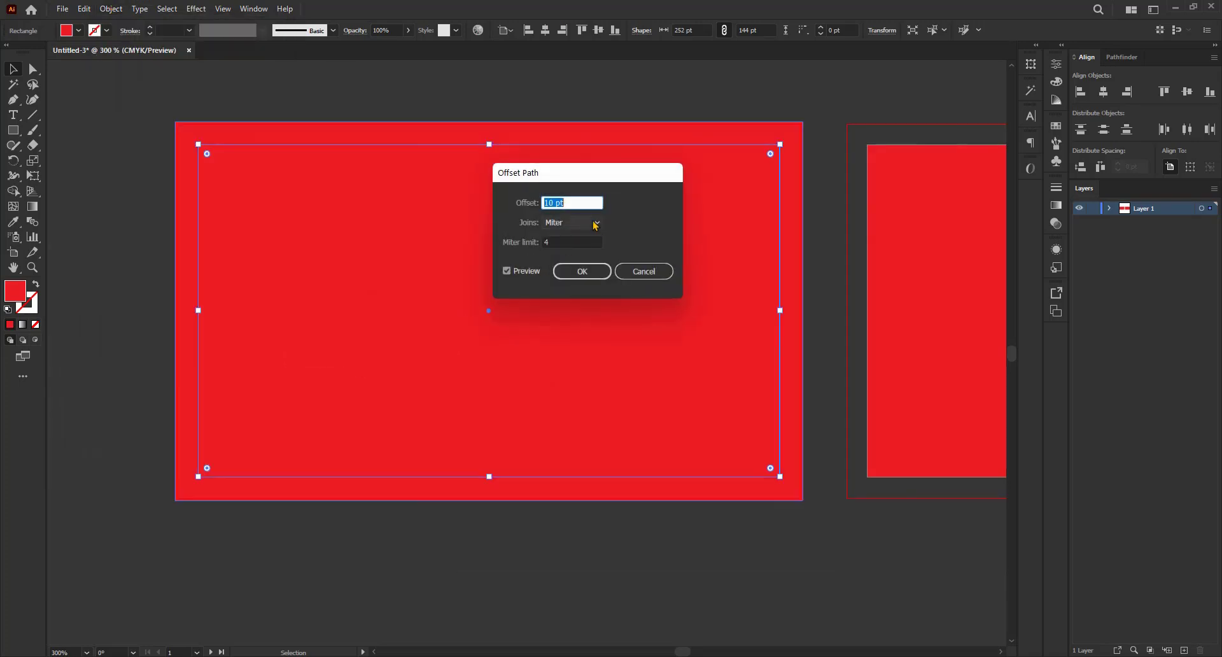
left_click_drag(610, 182, 778, 181)
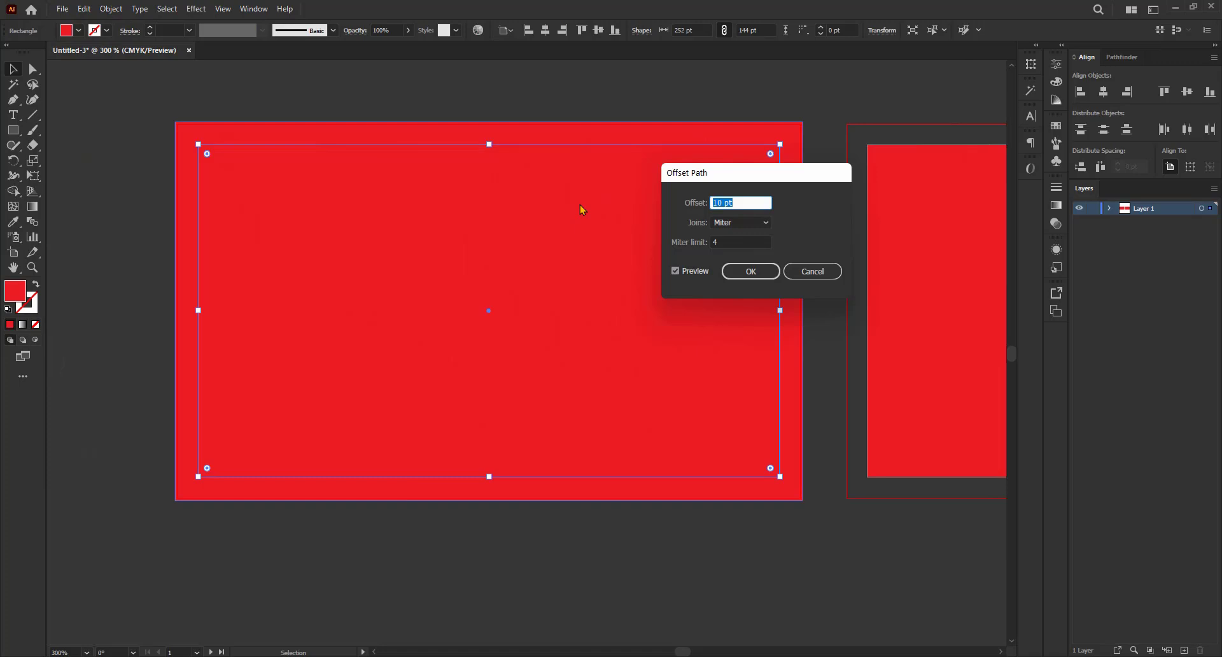
type("-9")
left_click(676, 272)
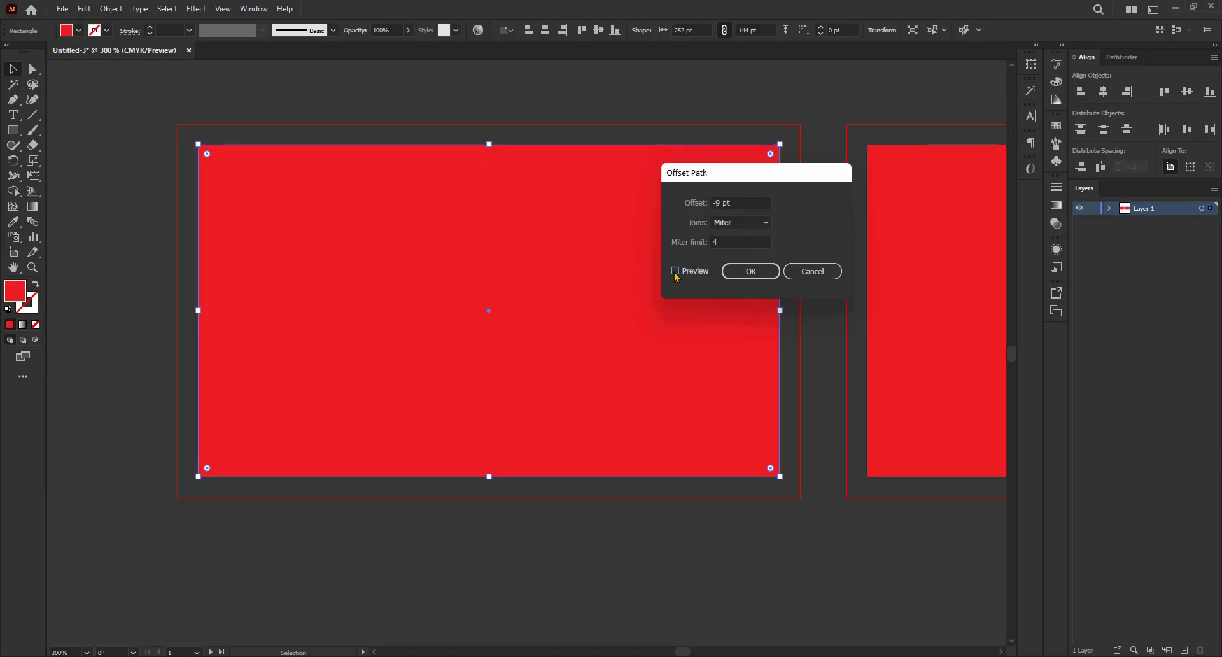
left_click(676, 271)
left_click(751, 272)
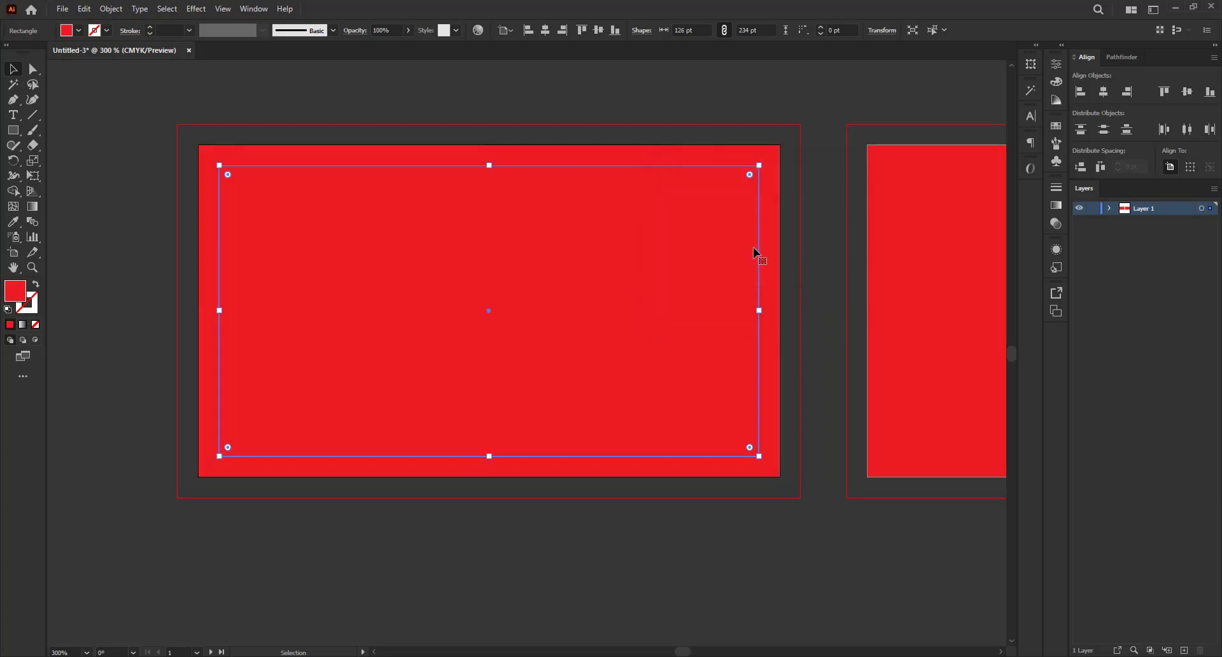
Offset the path of the second artboard's red rectangle by -9 pt with Miter joins and a miter limit of 4.
left_click(778, 130)
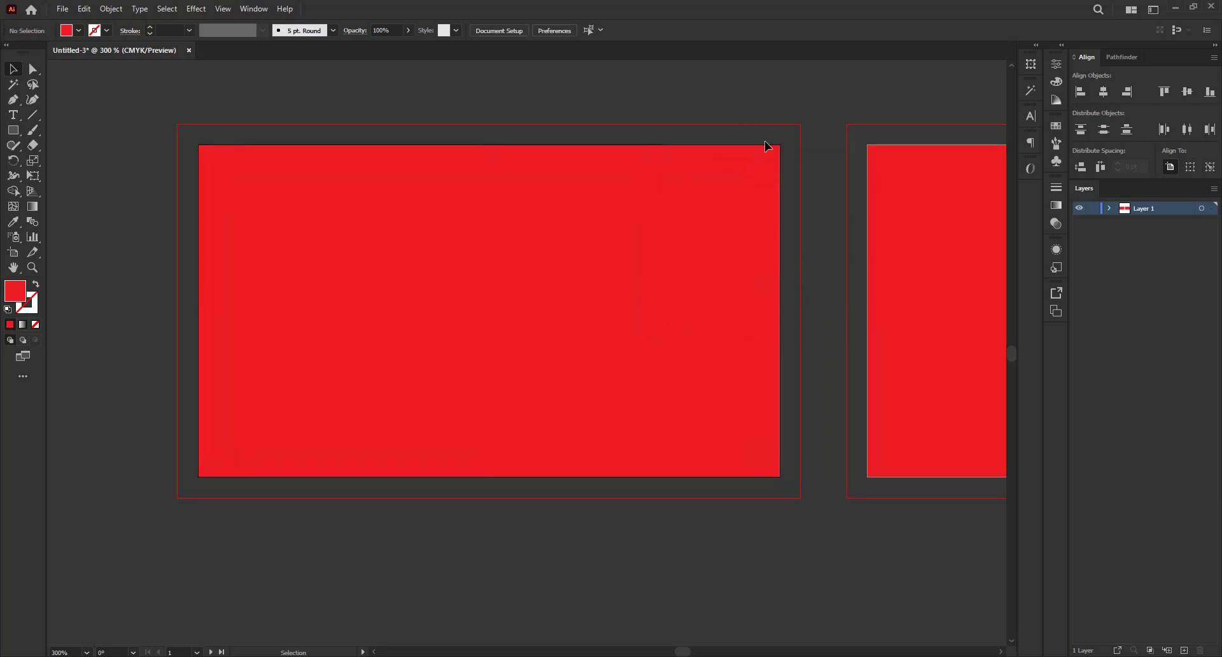
left_click(768, 149)
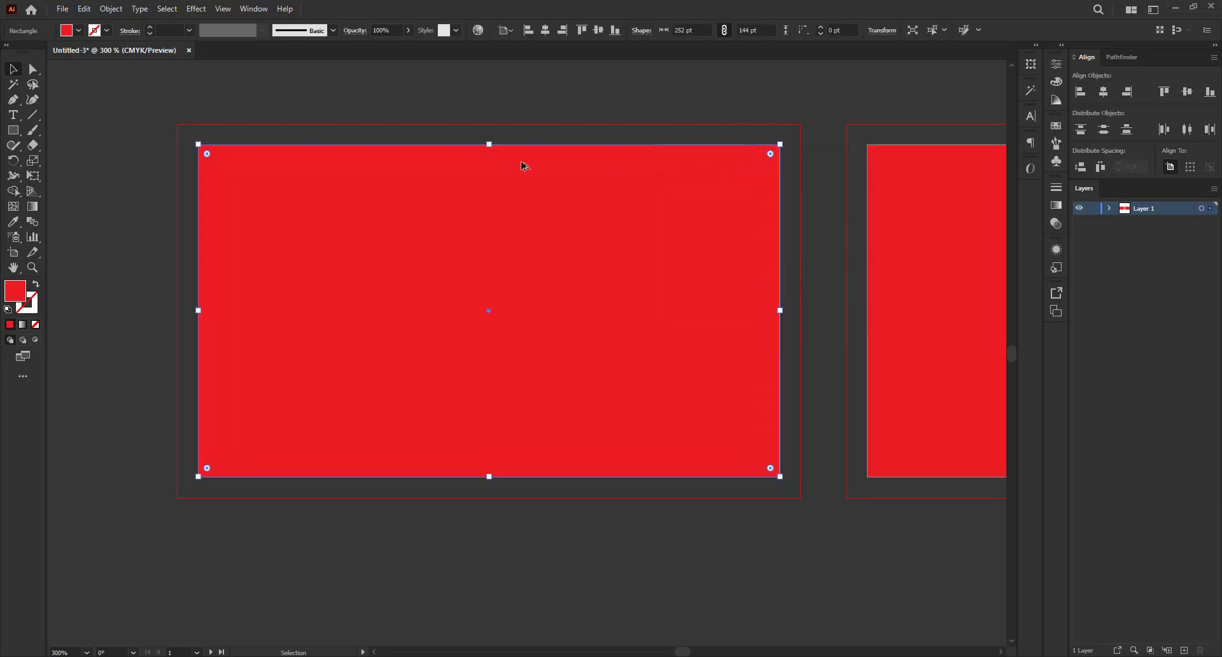
scroll(541, 167, "down", 2)
scroll(891, 202, "up", 2)
scroll(668, 196, "down", 1)
scroll(739, 206, "up", 1)
left_click(869, 220)
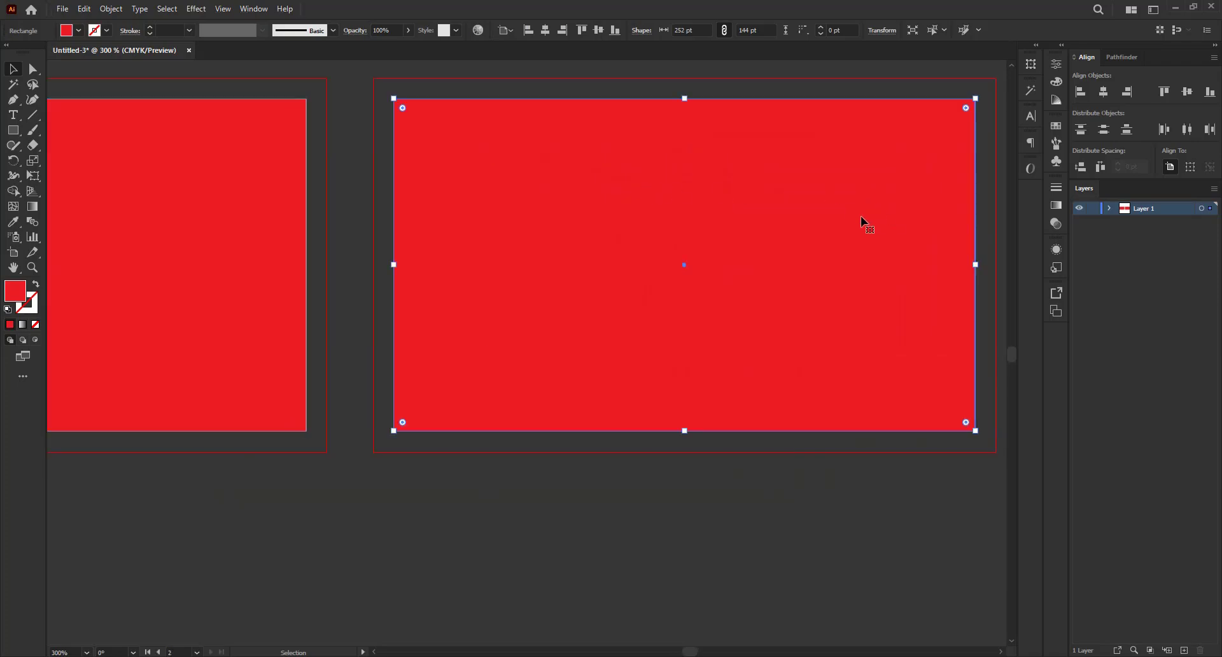
left_click(112, 9)
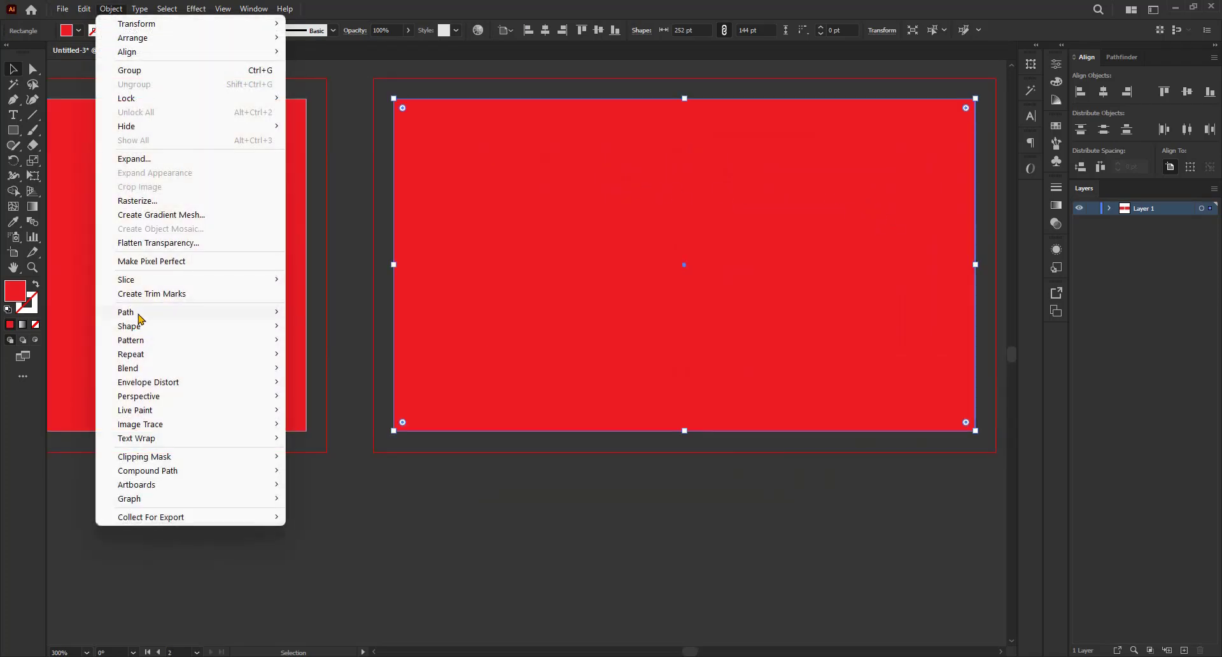
mouse_move(140, 314)
left_click(344, 356)
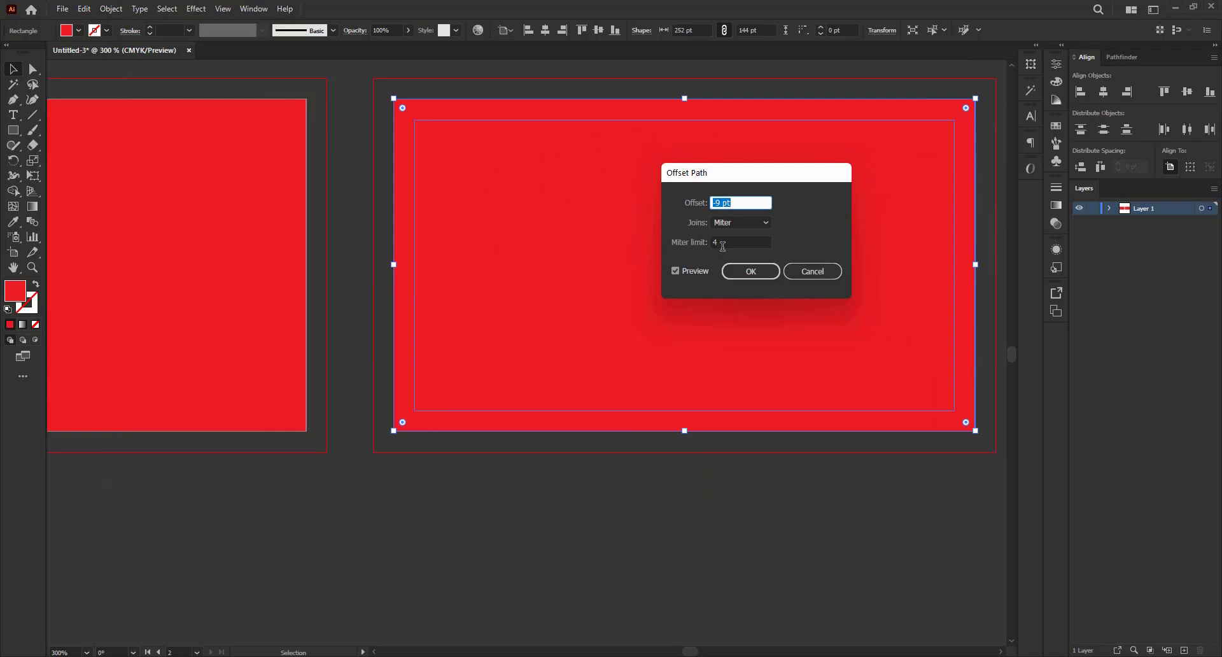
left_click(750, 271)
Select the full-size red rectangles on both artboards and cut them, leaving the inner offset rectangles in place.
scroll(557, 150, "up", 1)
left_click(556, 150)
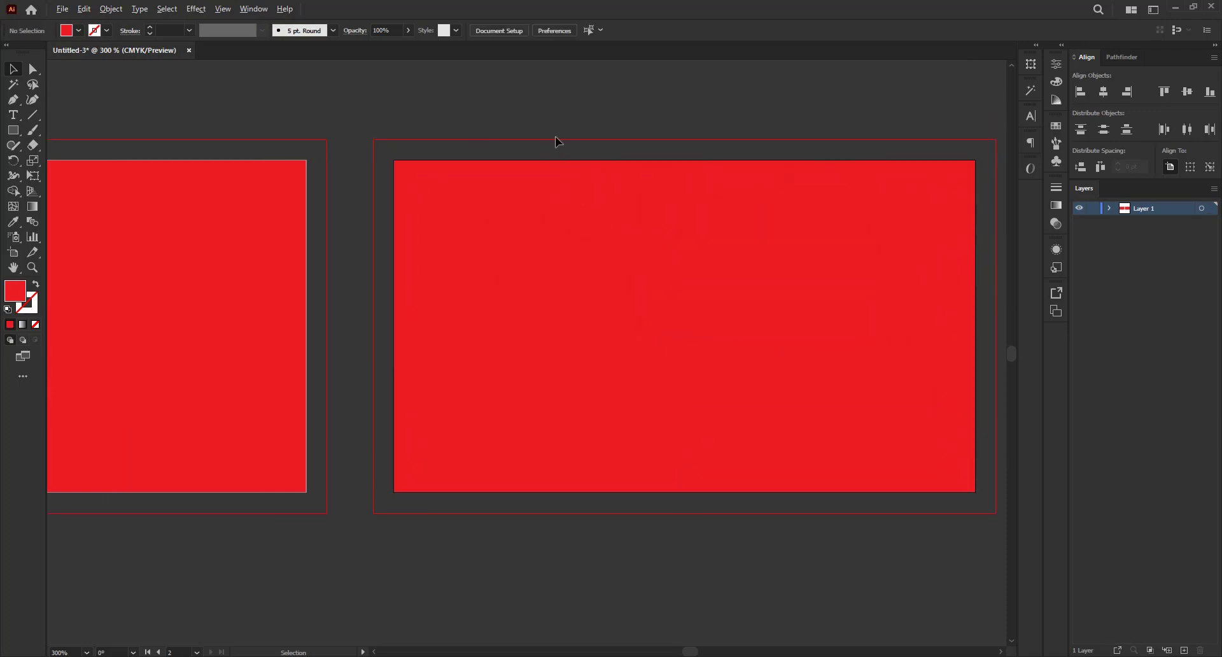
scroll(398, 157, "up", 1)
left_click(533, 146)
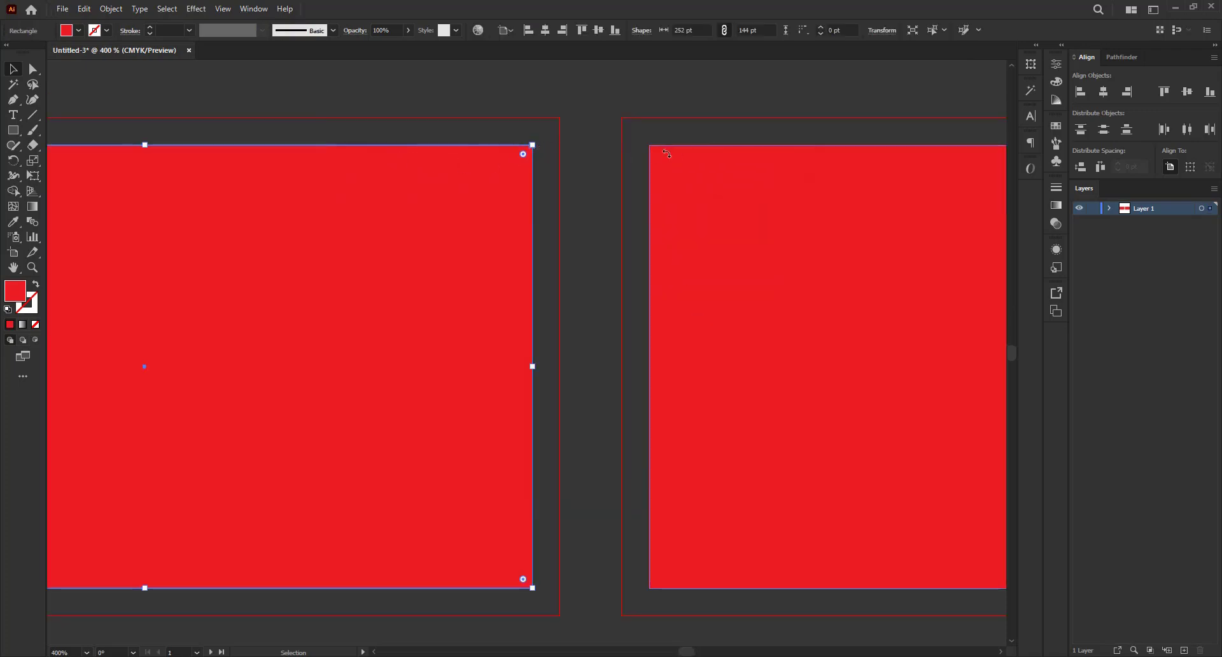
scroll(663, 153, "up", 2)
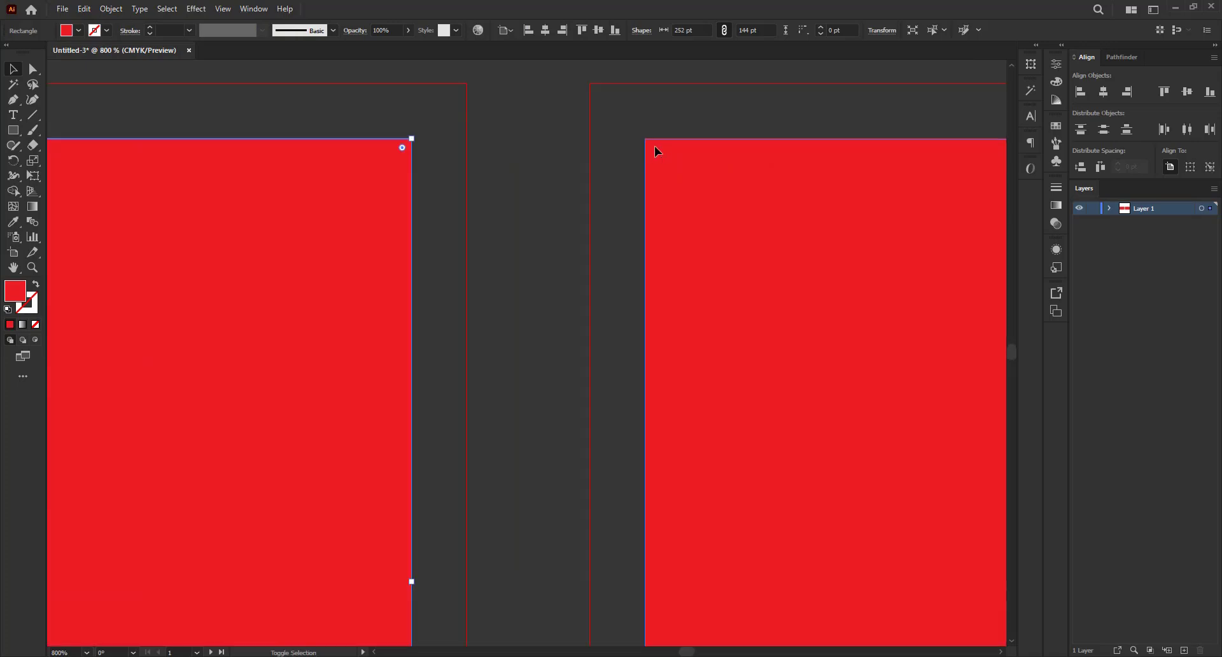
scroll(503, 153, "down", 2)
key("ctrl+a")
key("ctrl+3")
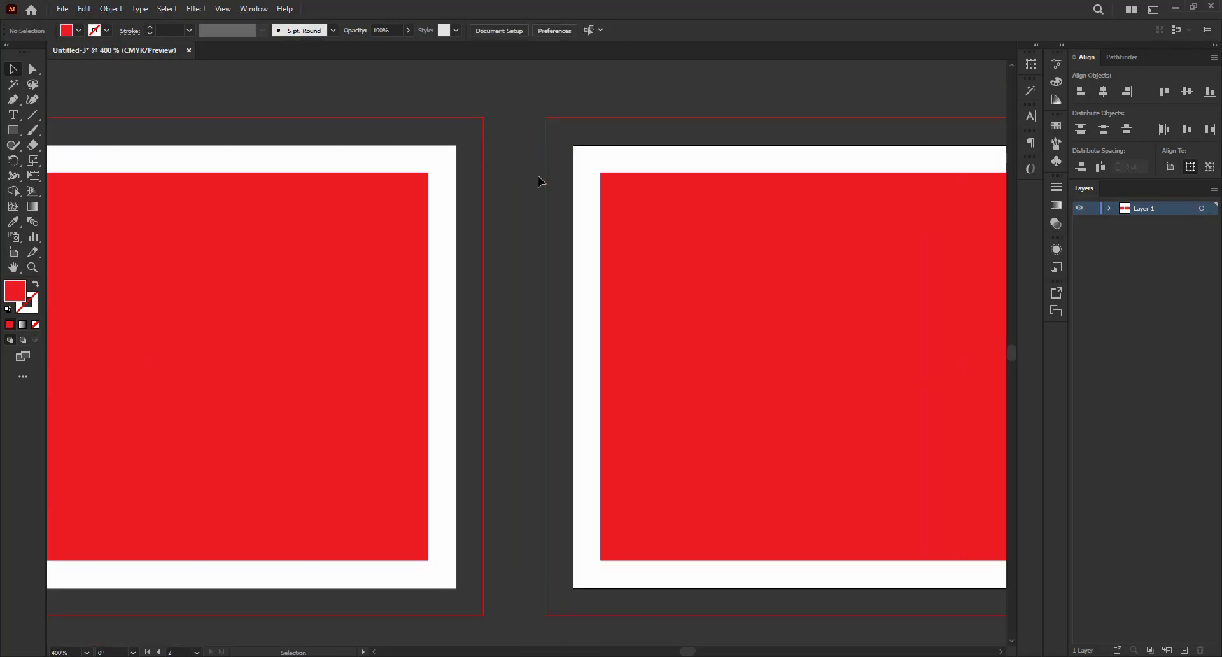
scroll(561, 177, "down", 3)
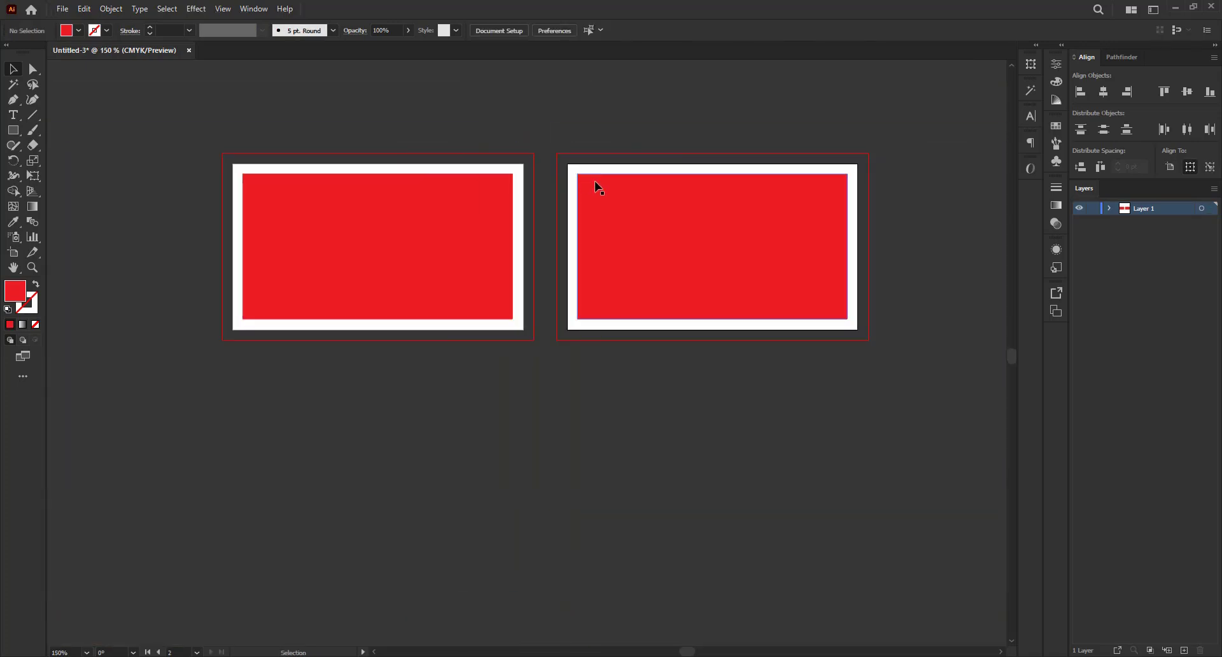
Create a new layer below Layer 1 and name it bg.
left_click(1185, 651)
left_click_drag(1144, 216, 1145, 240)
double_click(1143, 220)
type("bg")
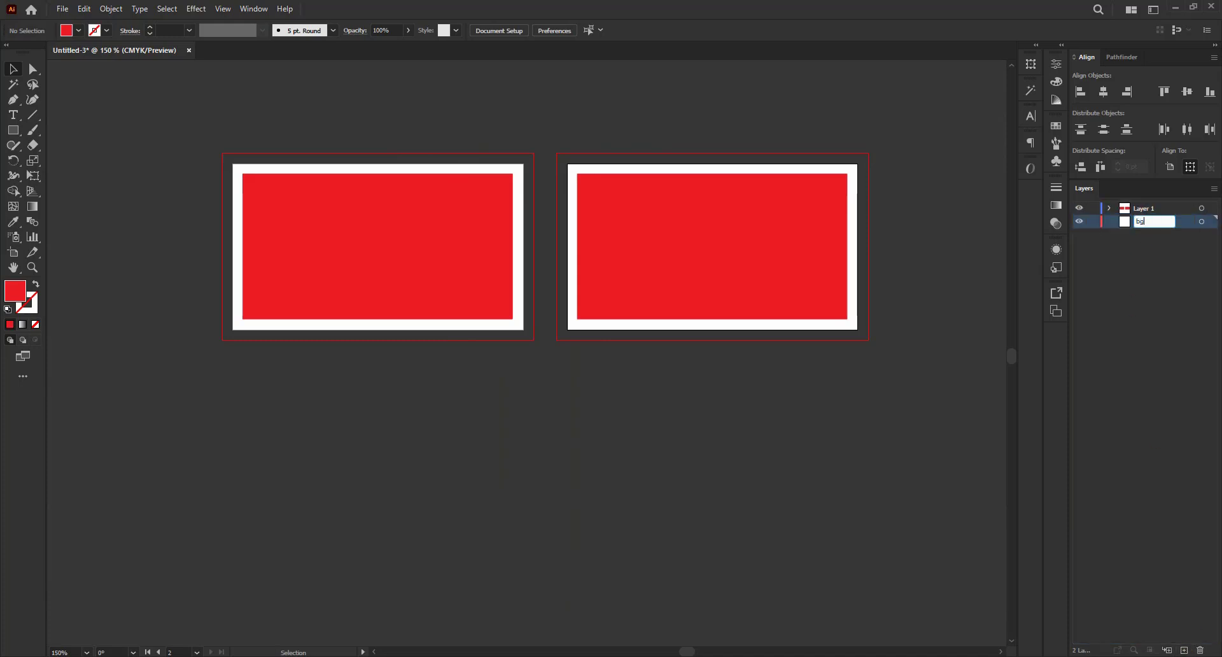
left_click(953, 247)
Paste the two cut rectangles in place on the bg layer and fill them with black.
key("ctrl+f")
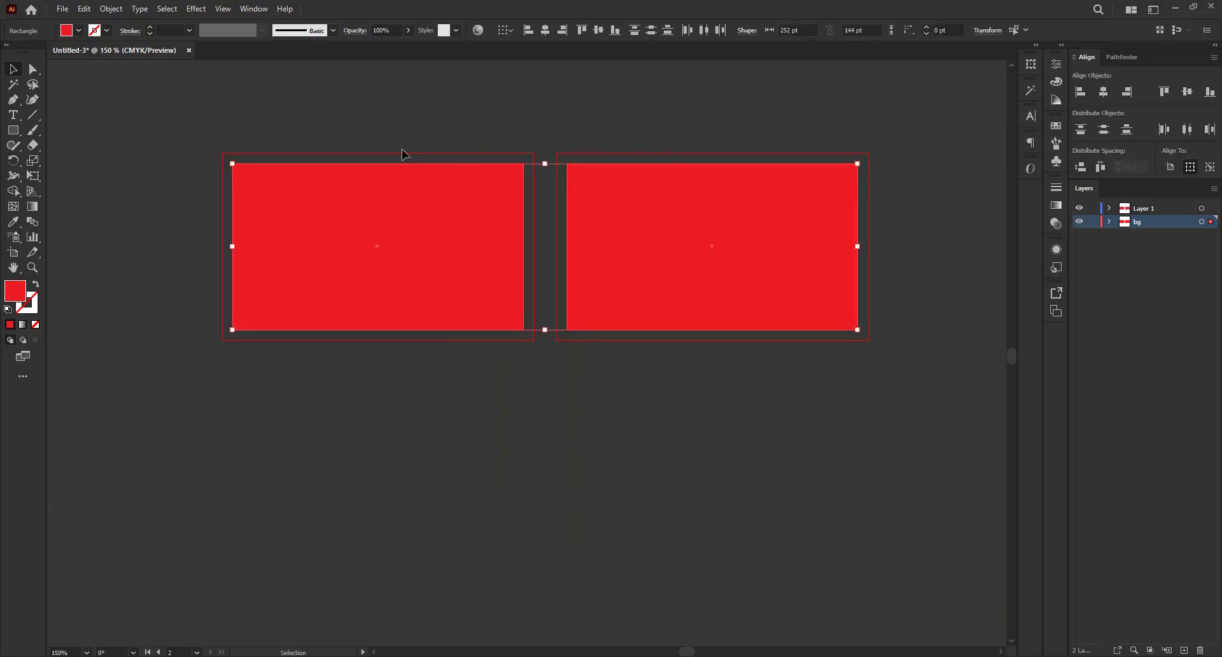
left_click(79, 31)
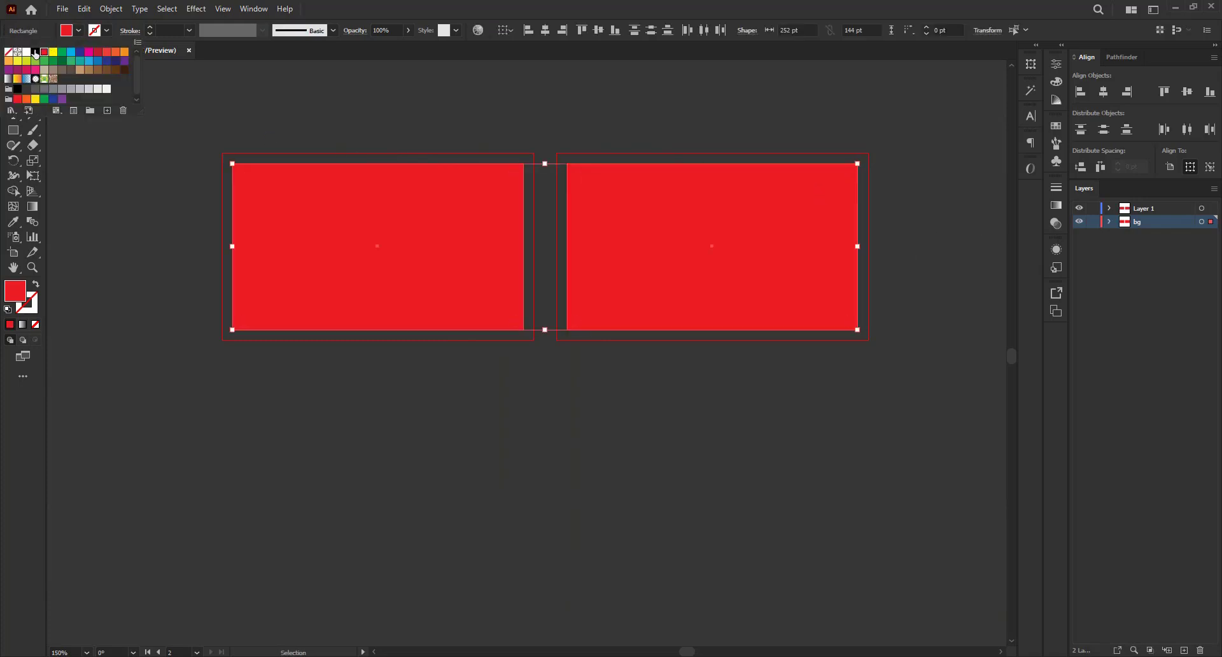
left_click(35, 52)
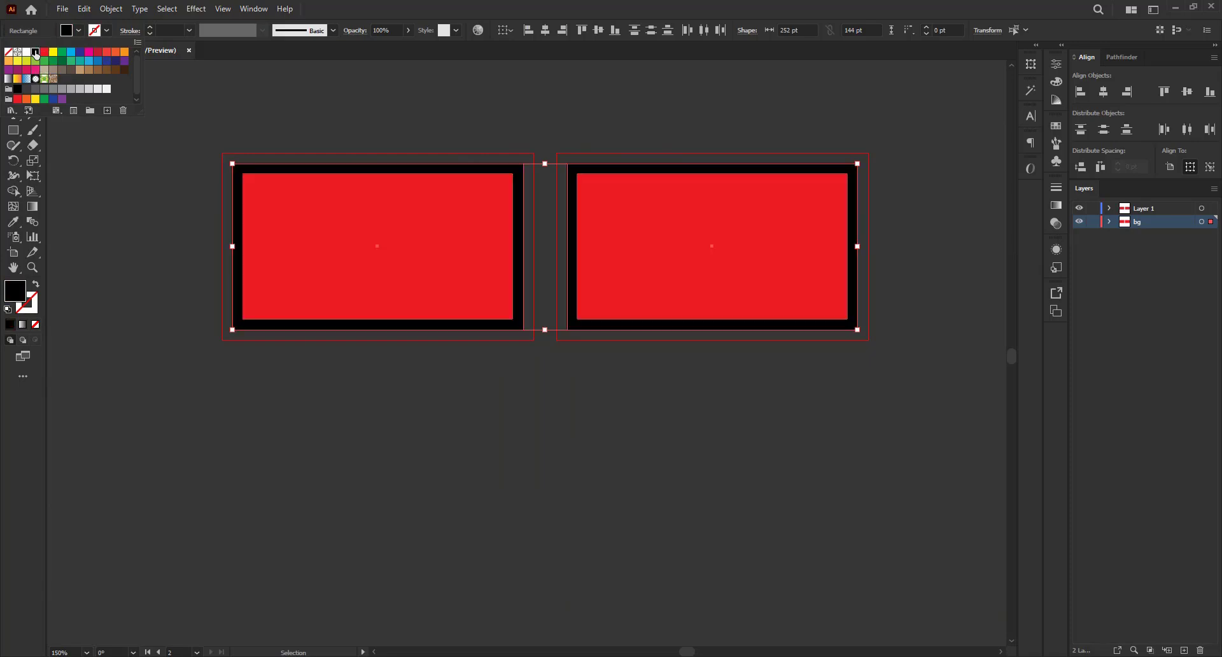
left_click(933, 129)
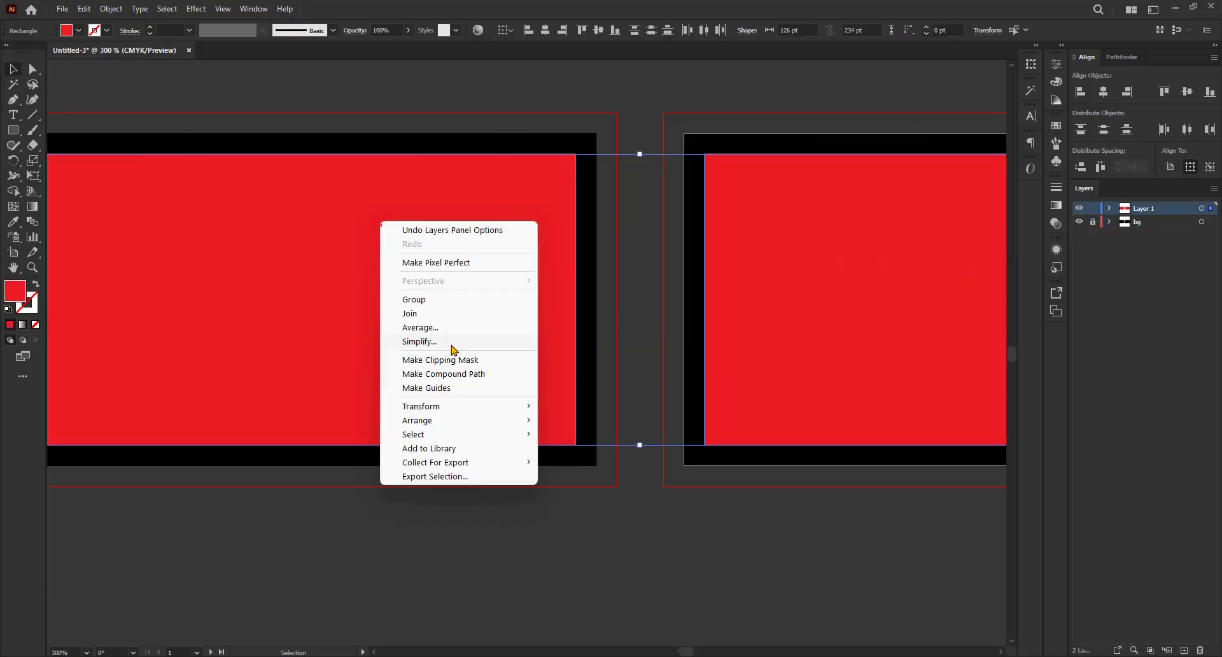
Convert the inner red rectangles on both artboards into guides.
left_click(521, 448)
left_click(498, 344)
right_click(499, 344)
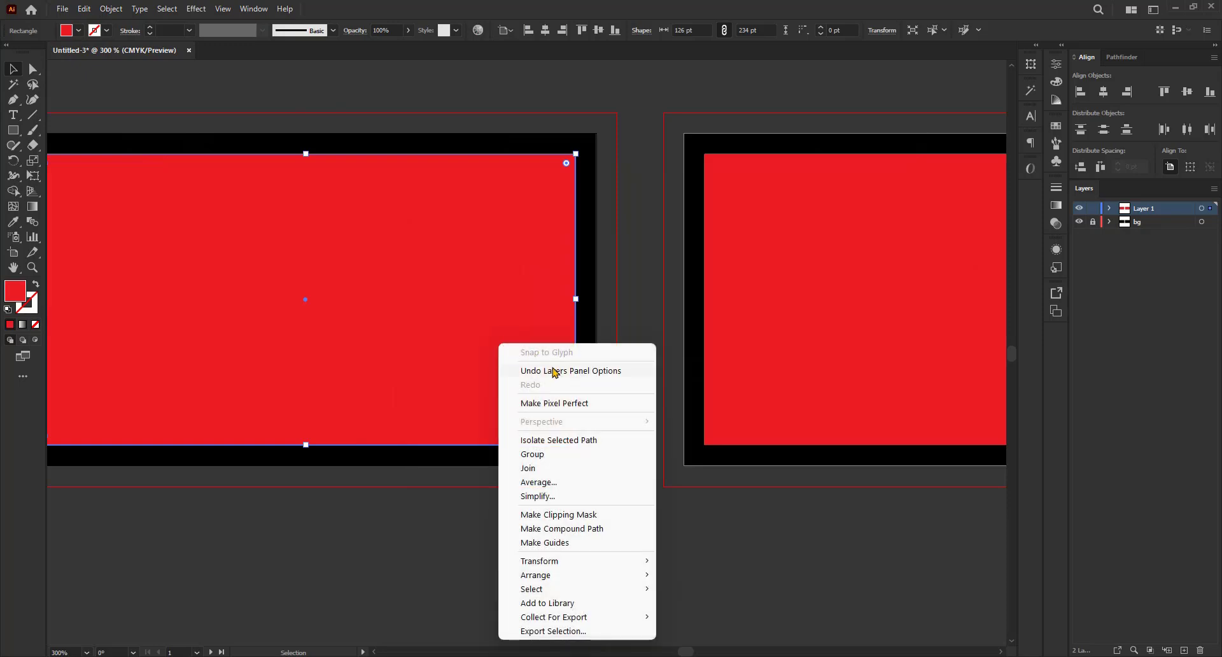
left_click(575, 543)
left_click(761, 276)
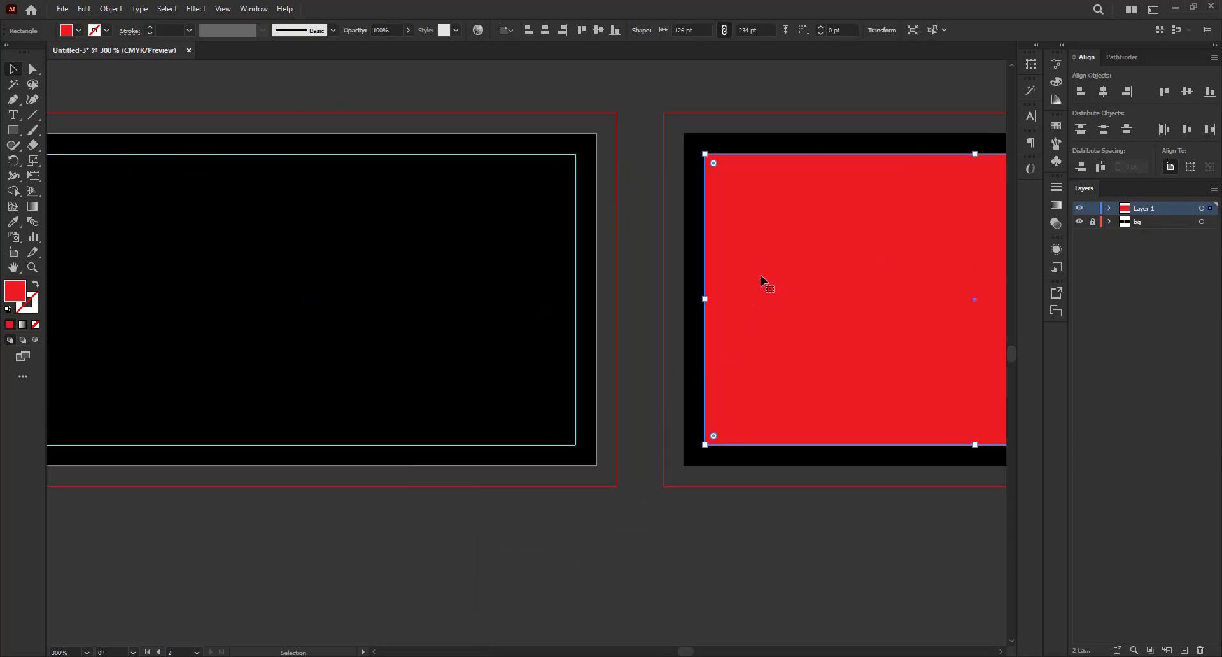
right_click(760, 277)
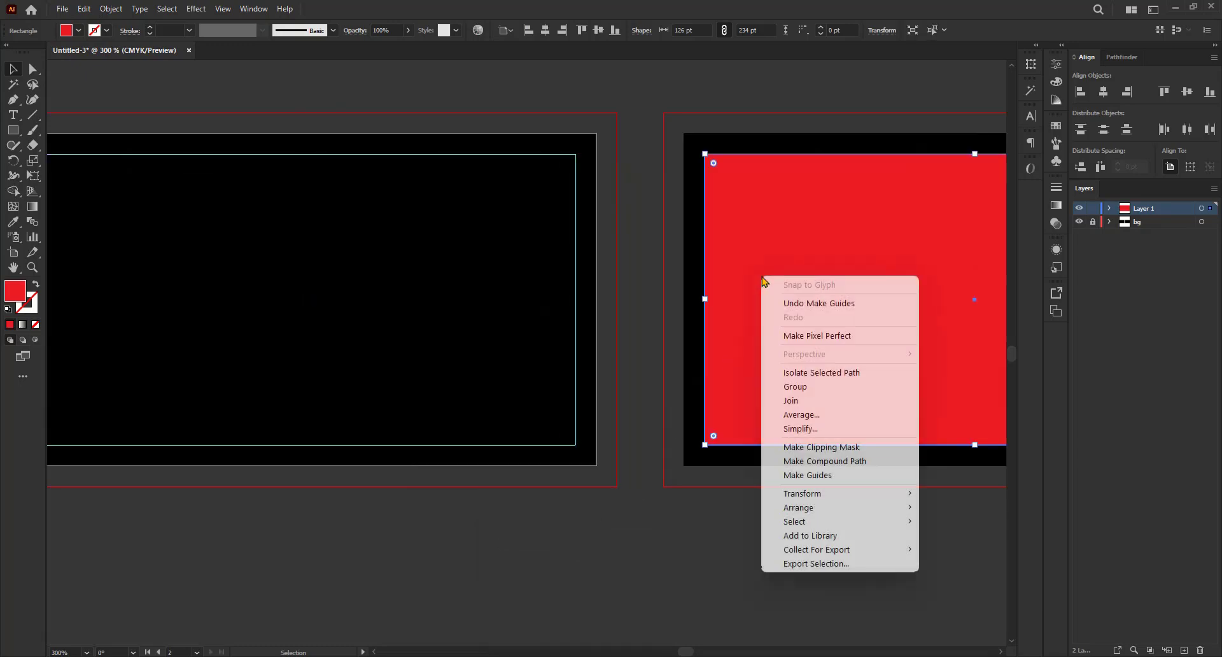
left_click(807, 475)
left_click(648, 495)
scroll(552, 397, "down", 2)
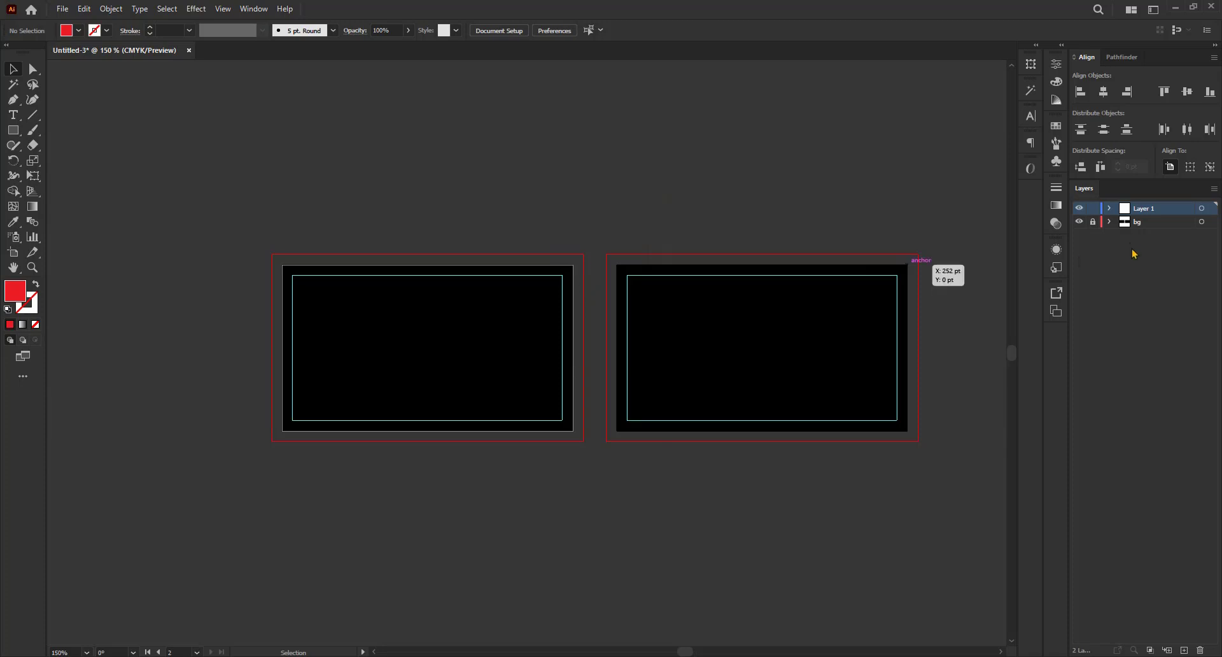
Rename Layer 1 as guide and lock it.
double_click(1162, 212)
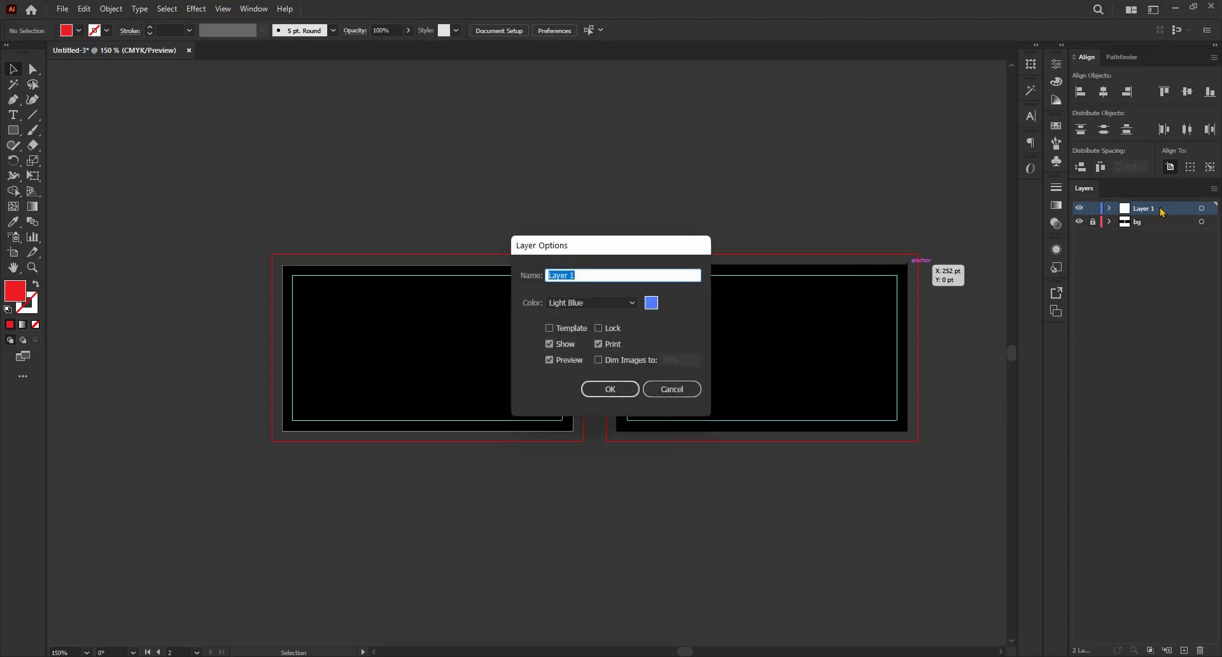
type("guide")
key("Return")
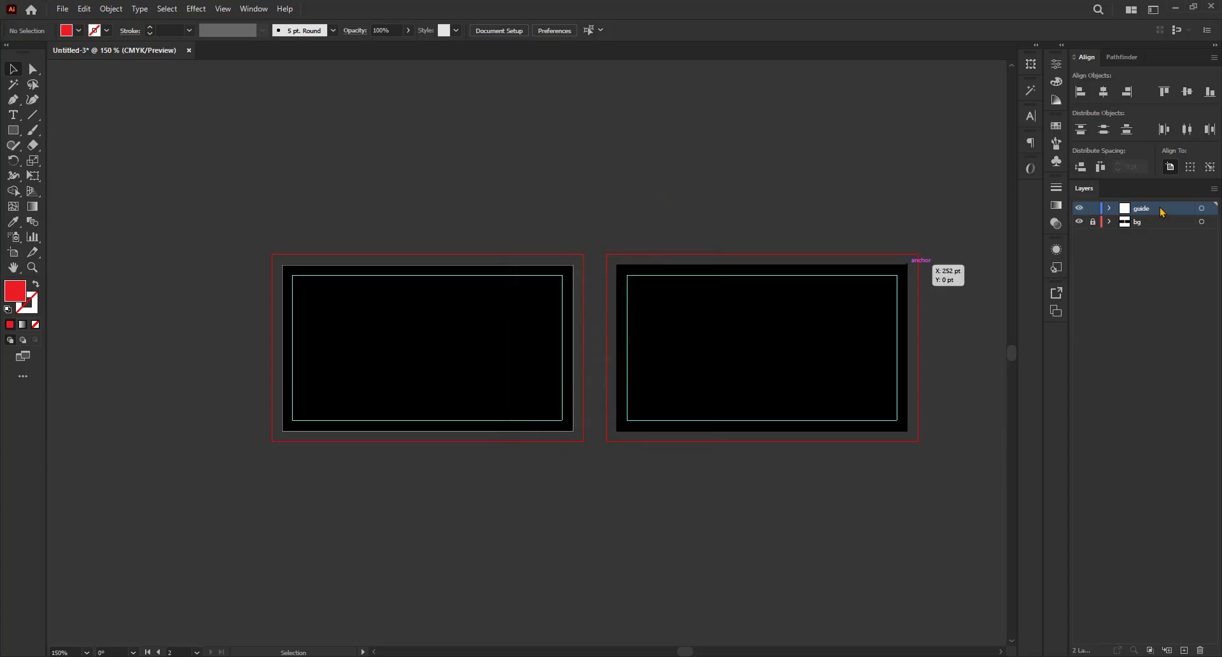
left_click(1093, 208)
Create a new layer above the guide layer and name it design.
left_click(1184, 650)
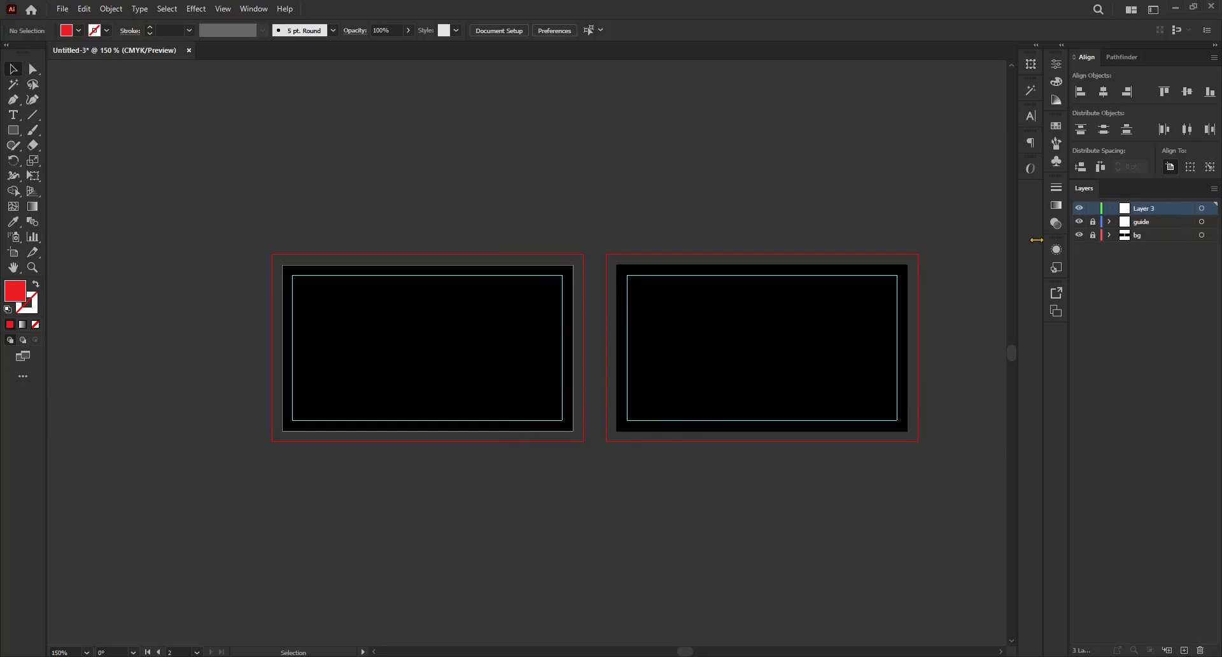
type("design")
key("Return")
scroll(649, 312, "up", 2)
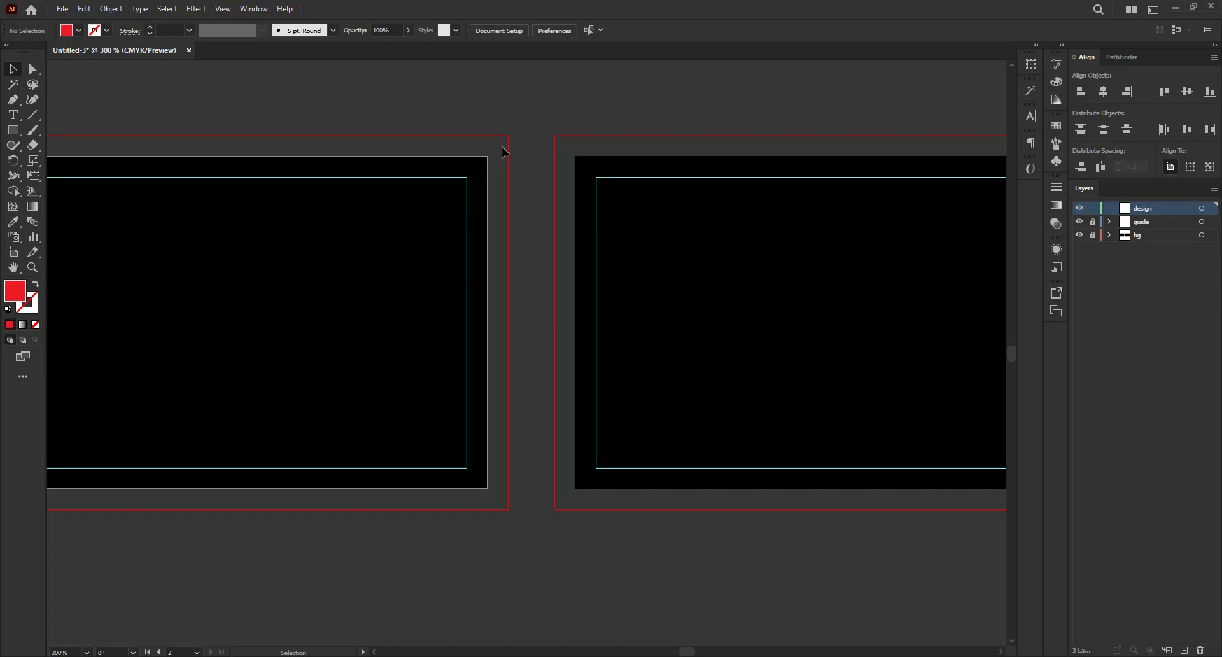
scroll(492, 162, "up", 2)
scroll(503, 185, "down", 4)
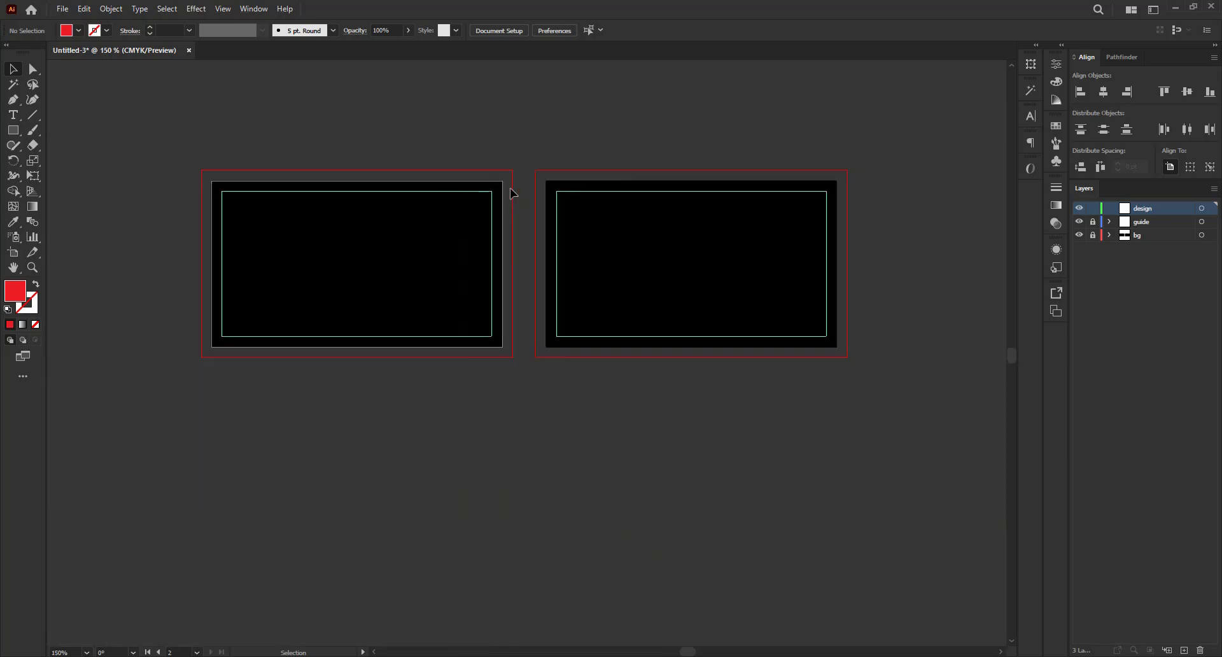
scroll(500, 204, "up", 2)
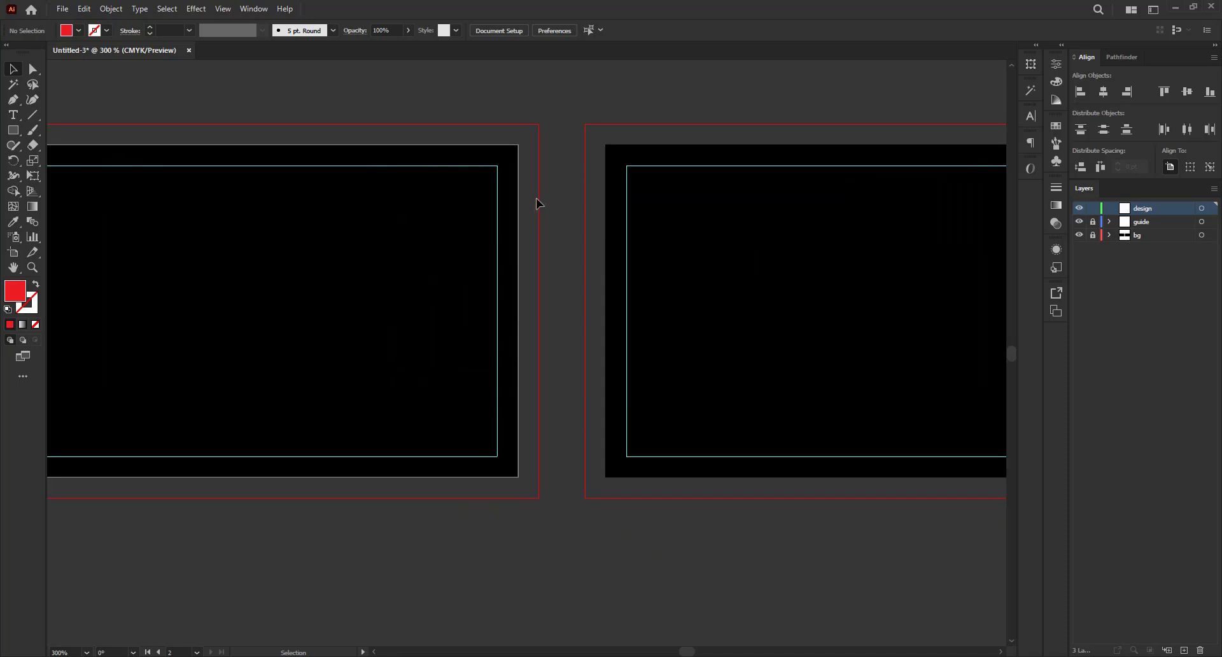
scroll(536, 199, "down", 2)
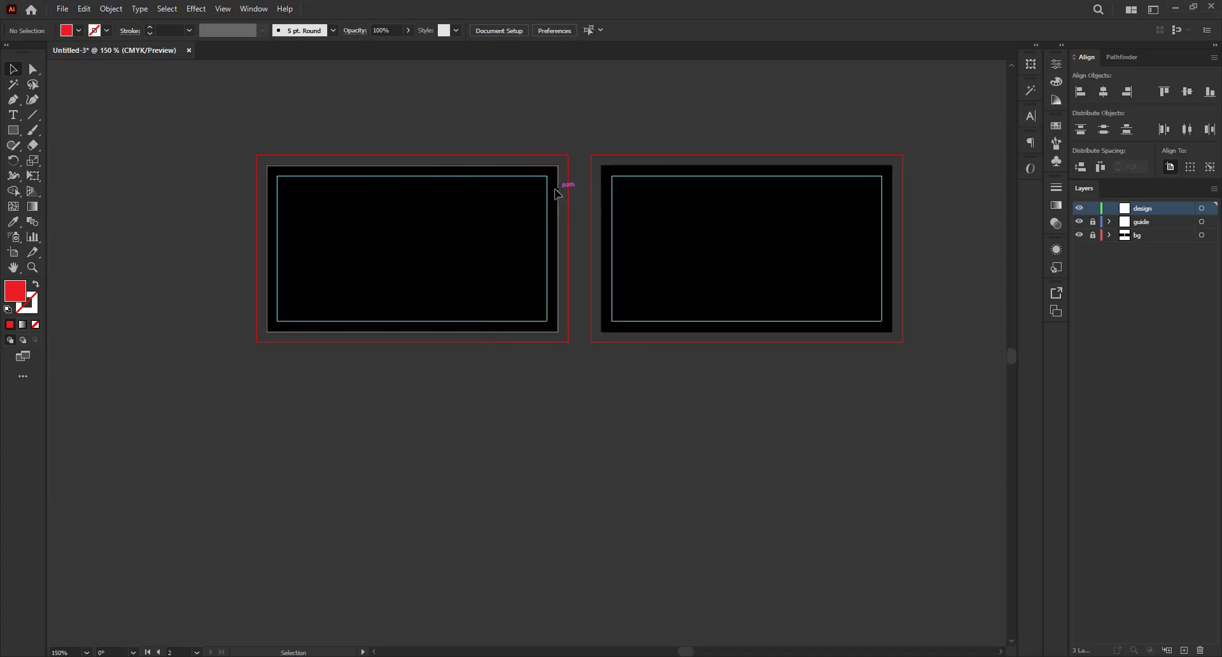